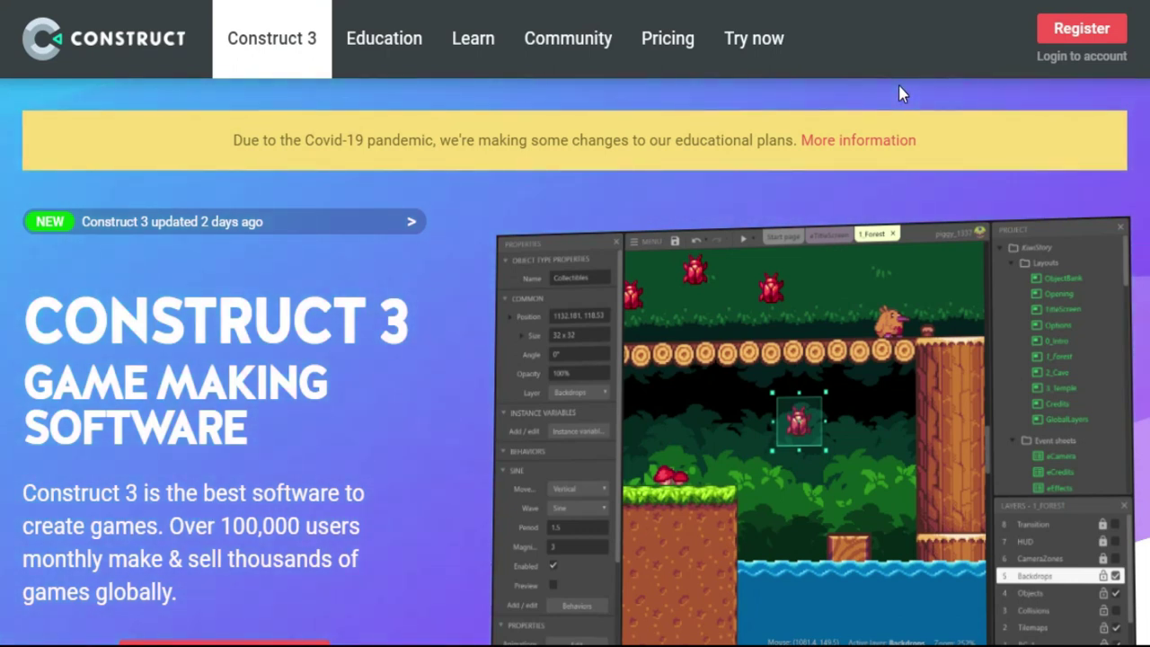
Open the construct.net account login page via 'Login to account' on the home page
left_click(1071, 59)
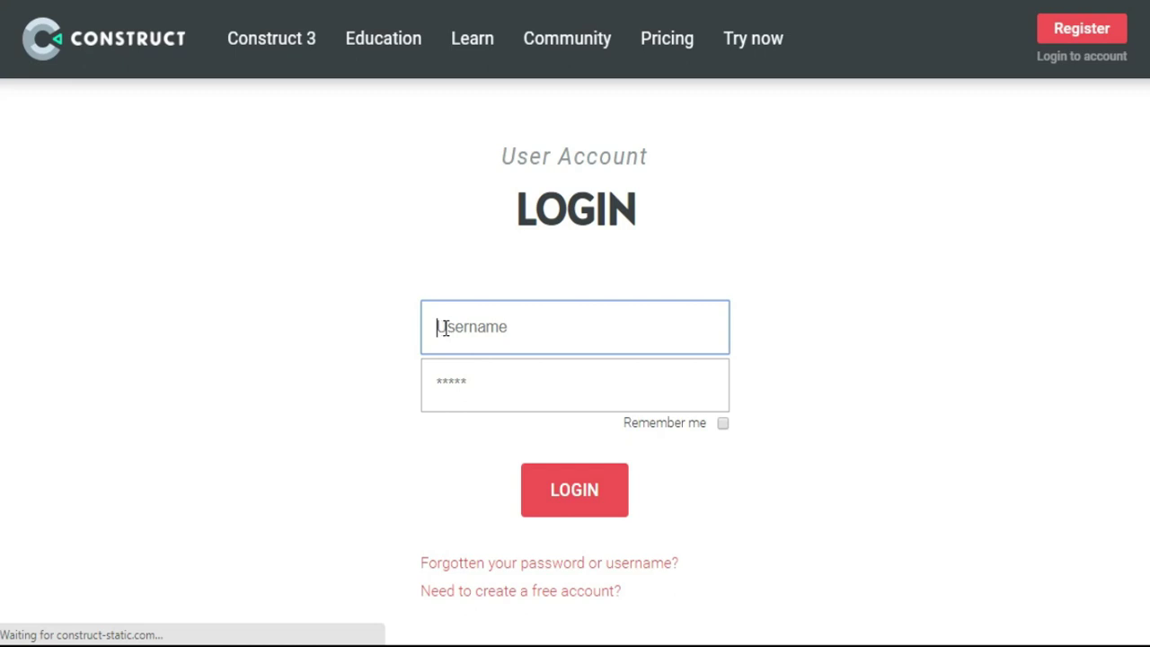
Sign in with the account username and password, check the avatar menu, and browse the home page
type("m")
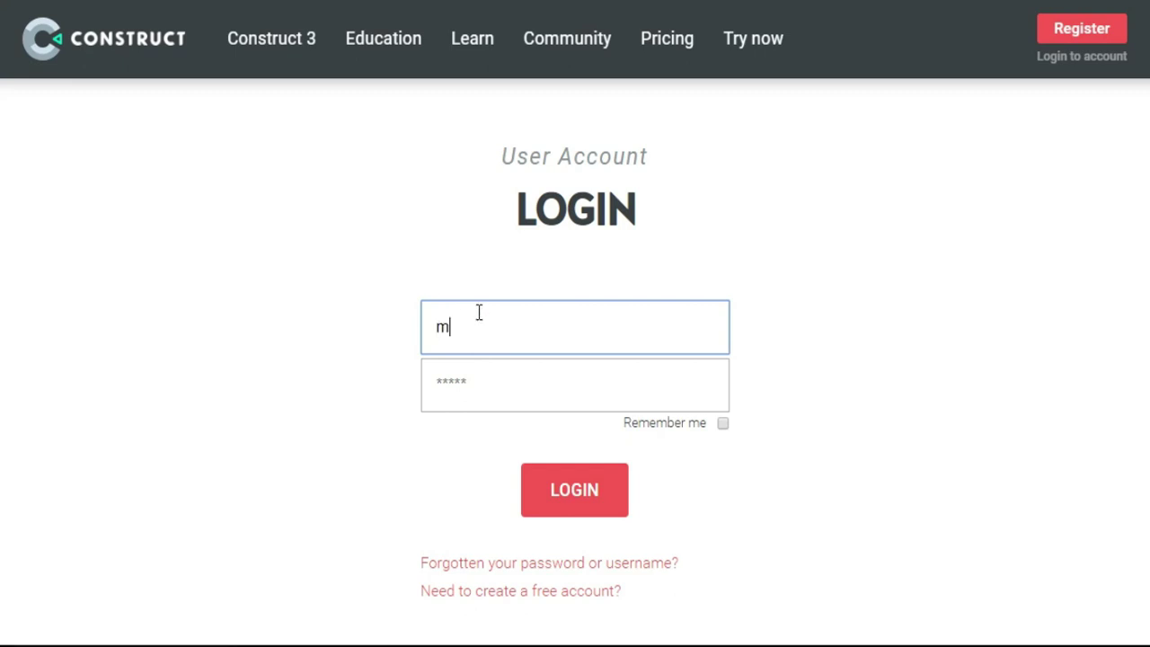
type("is")
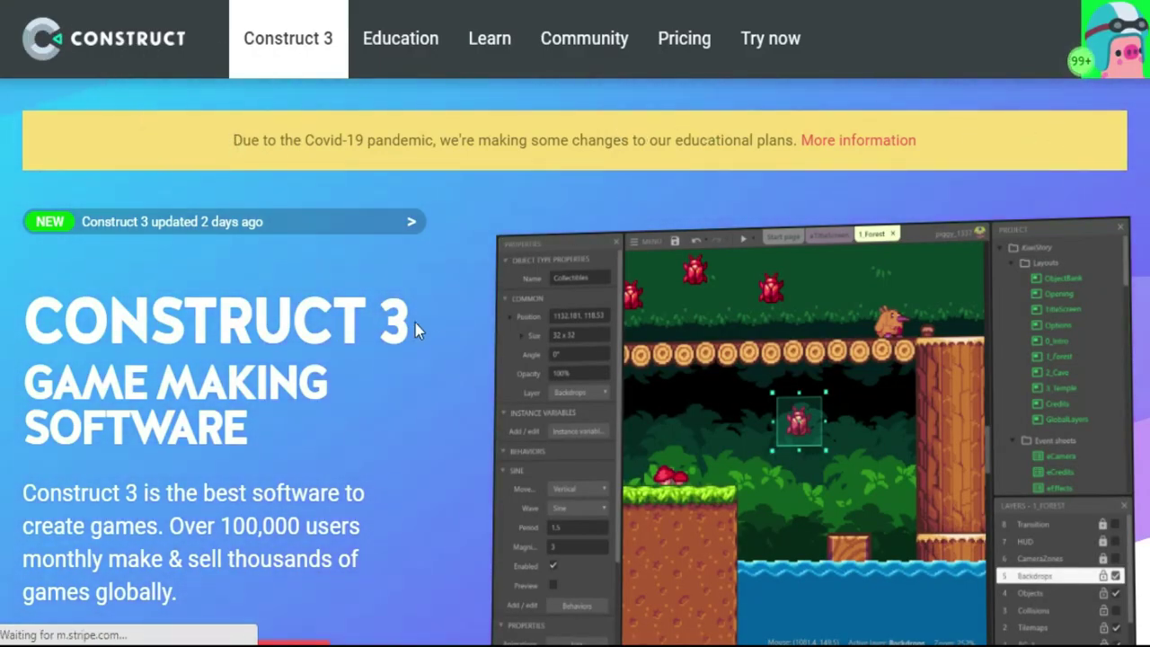
left_click(1117, 60)
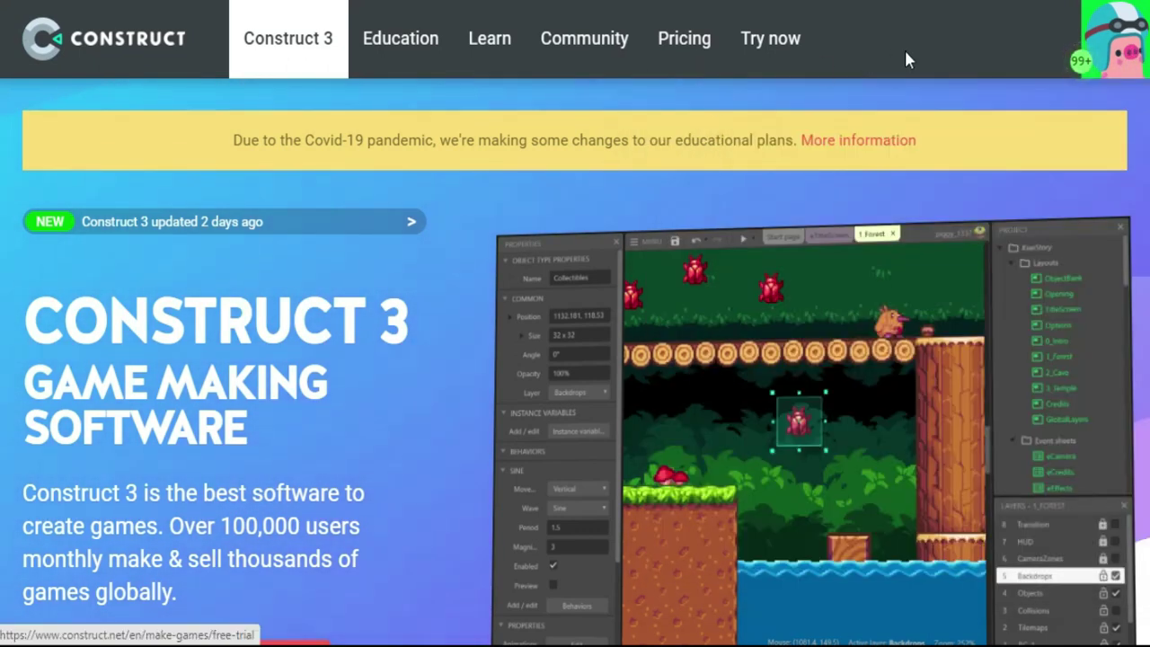
mouse_move(1114, 52)
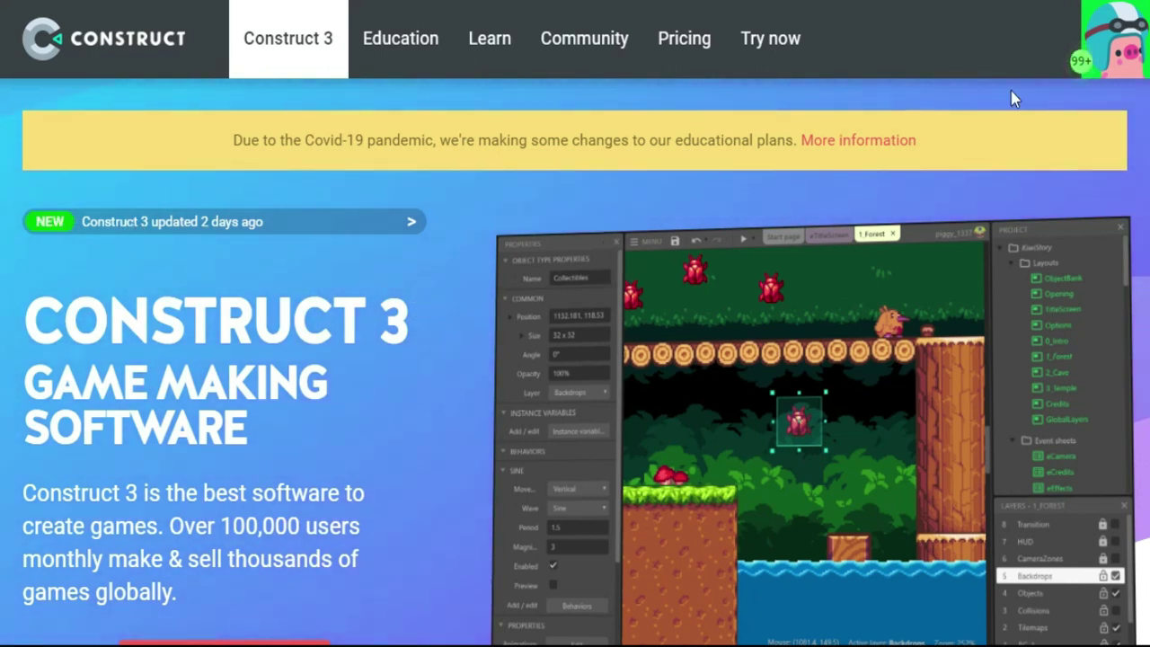
scroll(432, 364, "down", 2)
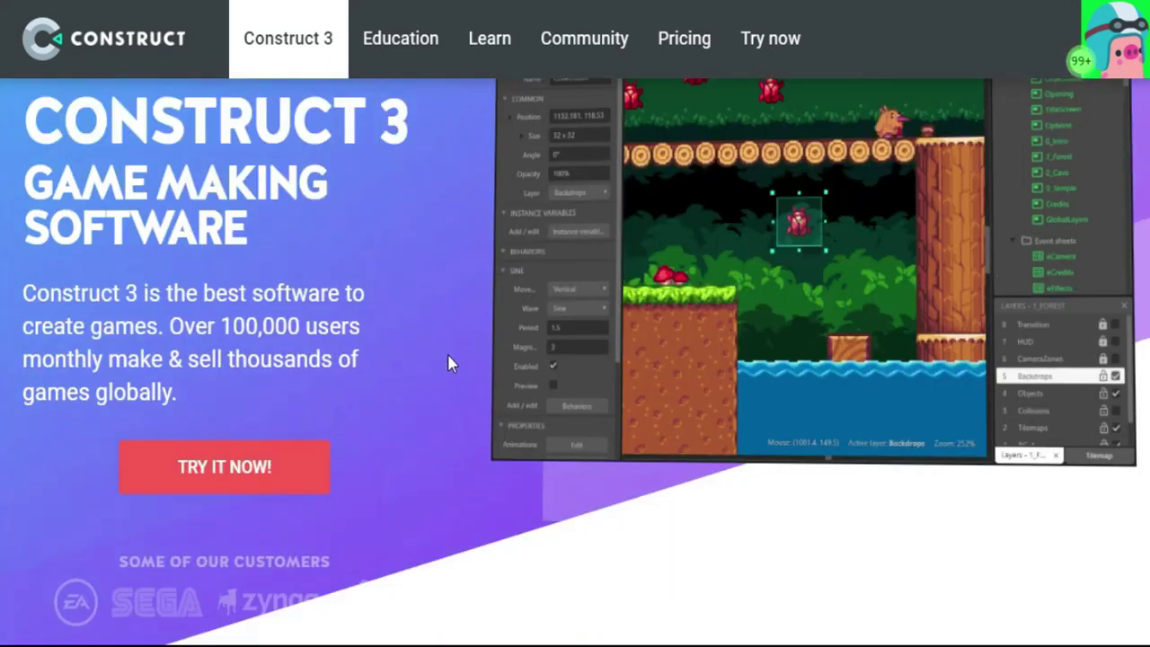
scroll(429, 261, "down", 1)
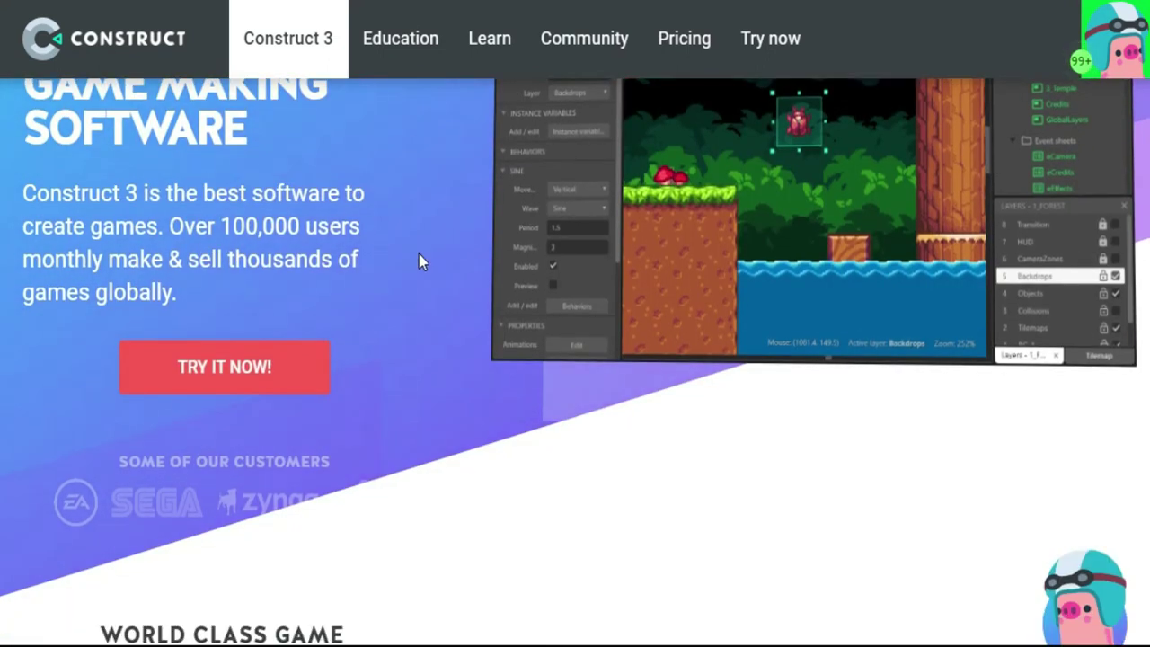
Launch the free Construct 3 trial editor via TRY IT NOW and LAUNCH NOW, closing the Welcome dialog
left_click(220, 378)
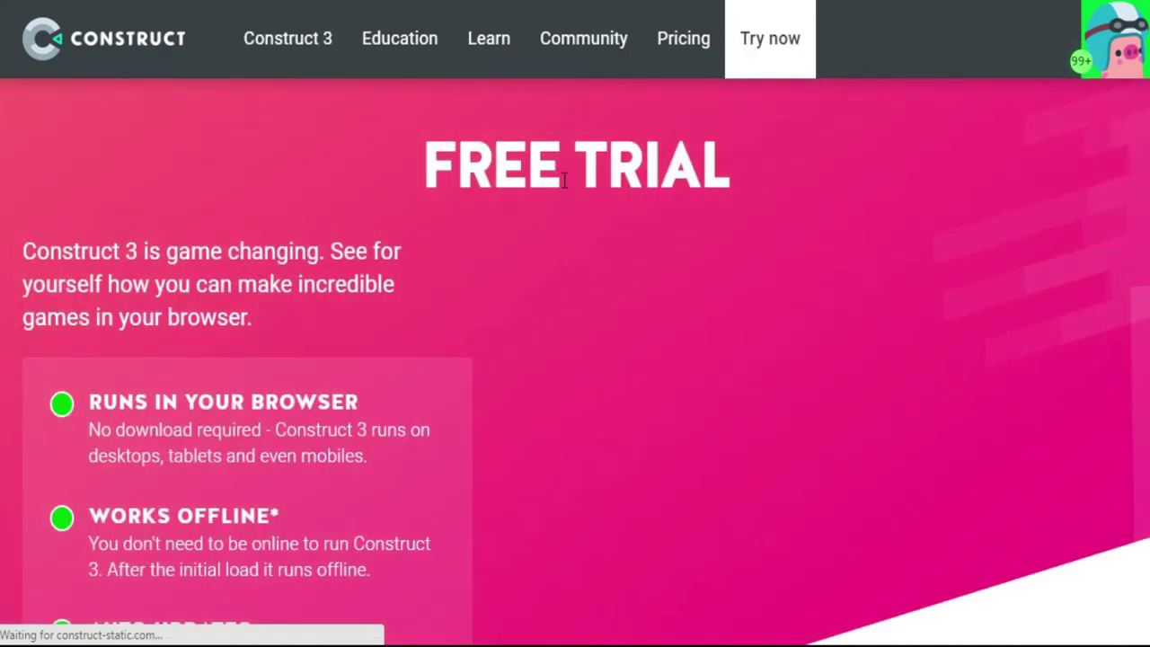
scroll(390, 214, "down", 2)
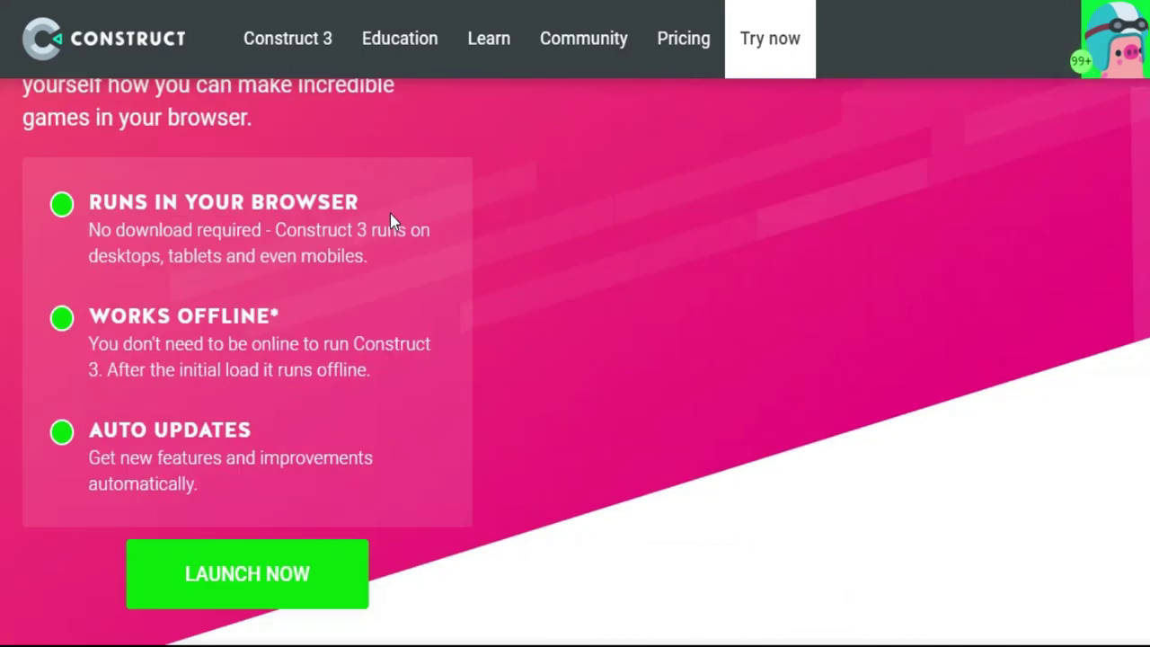
scroll(390, 221, "down", 2)
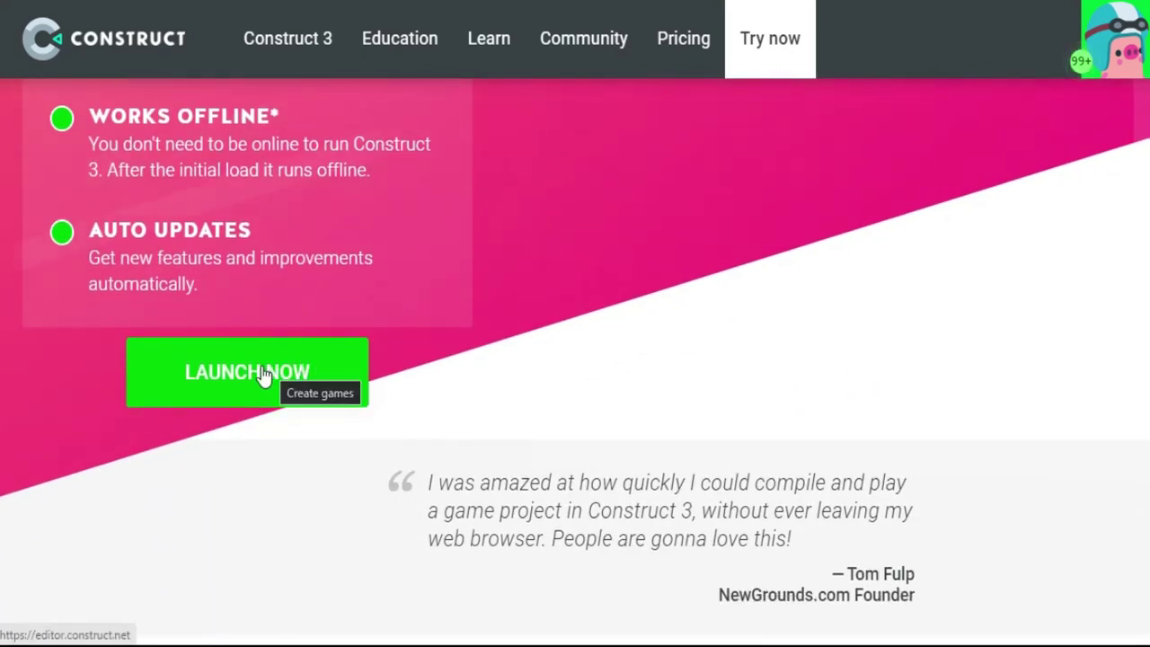
left_click(243, 376)
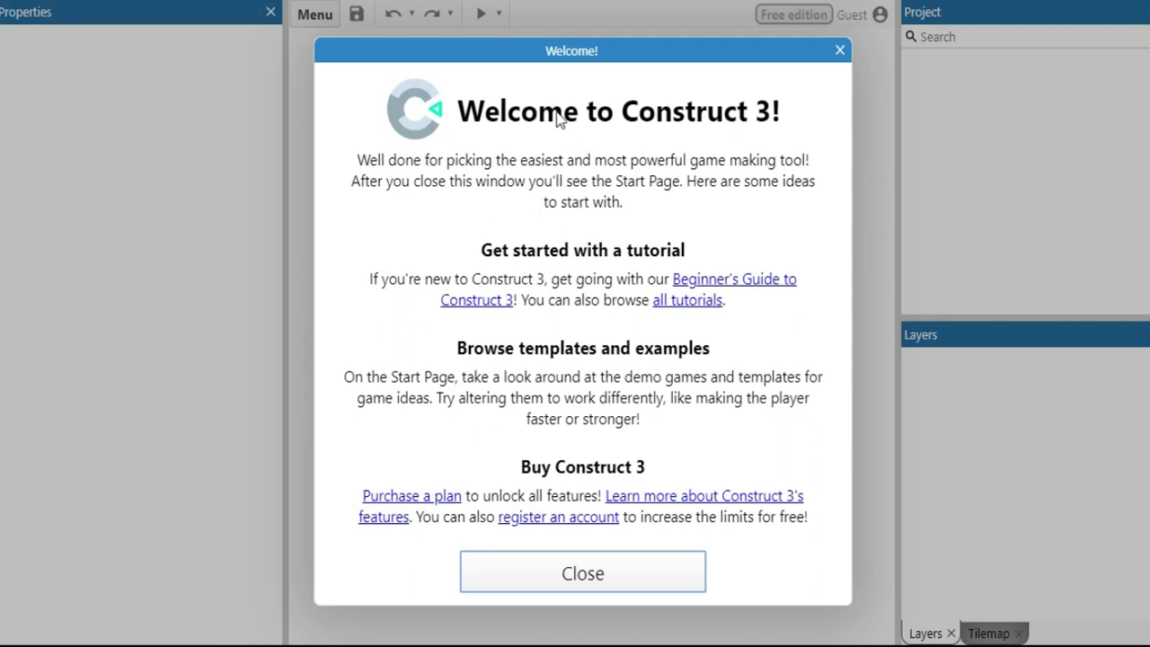
left_click(589, 578)
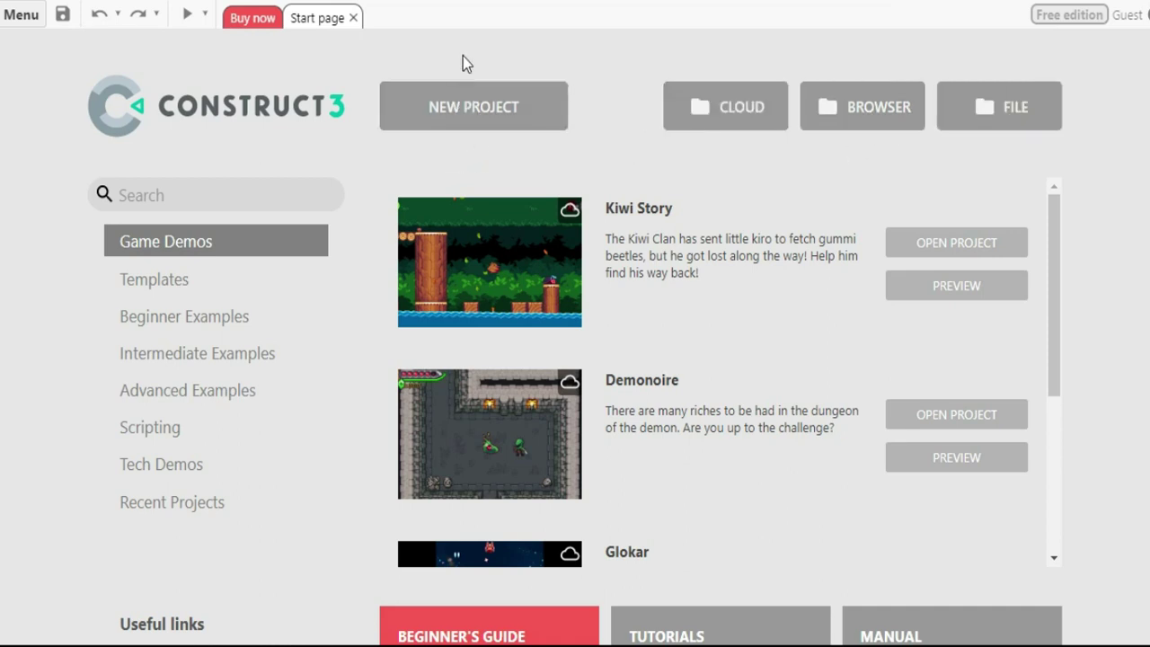
Create a new project named 'aMazing game' with 'Optimize for pixel art' ticked
left_click(475, 112)
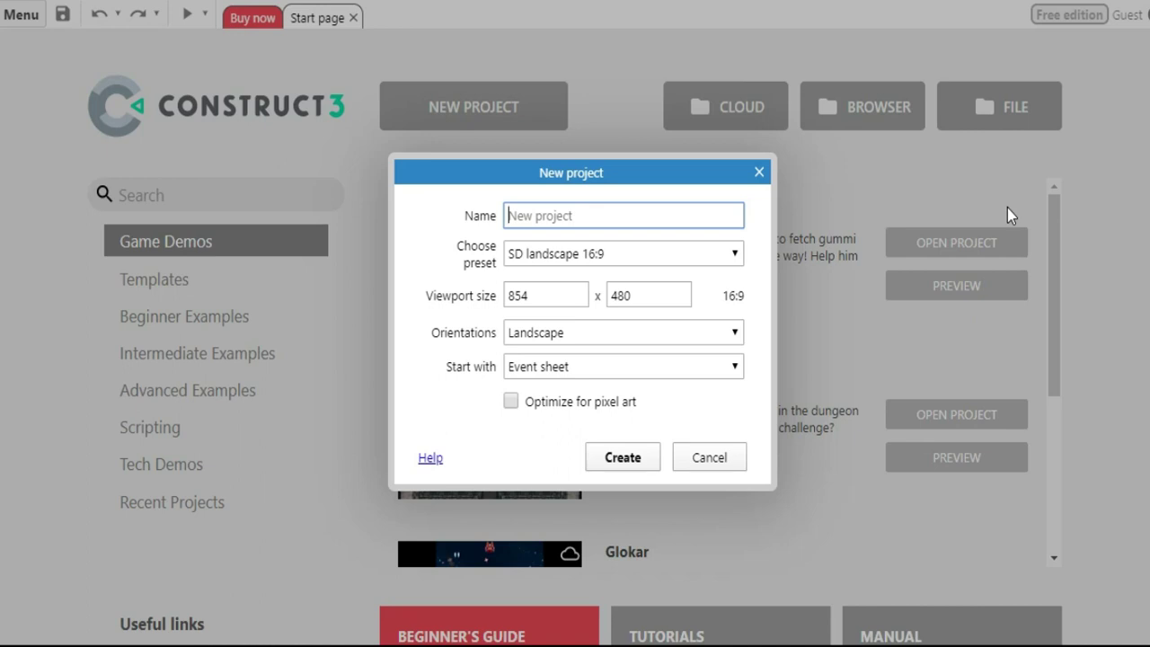
type("aMazing game")
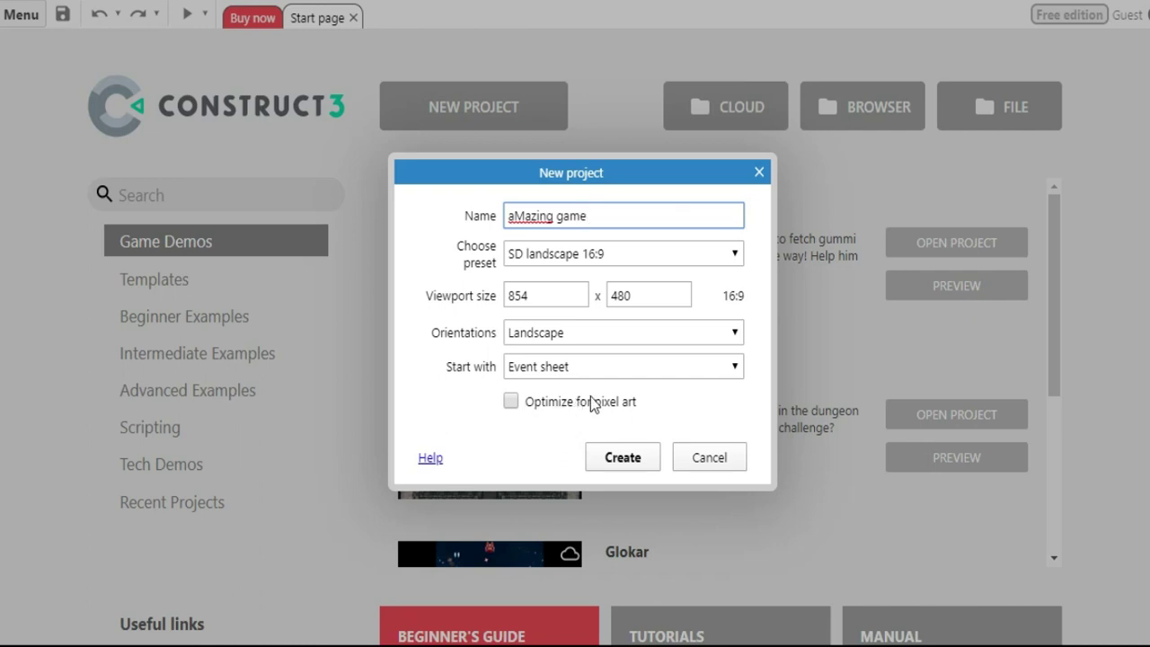
left_click(512, 404)
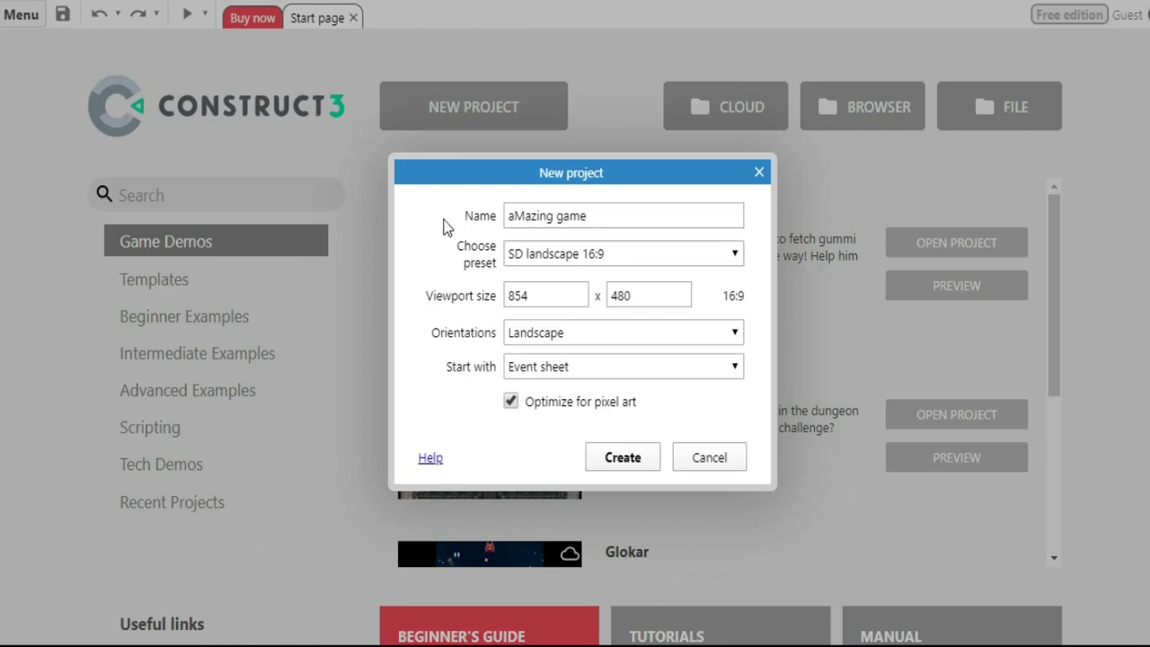
left_click(622, 457)
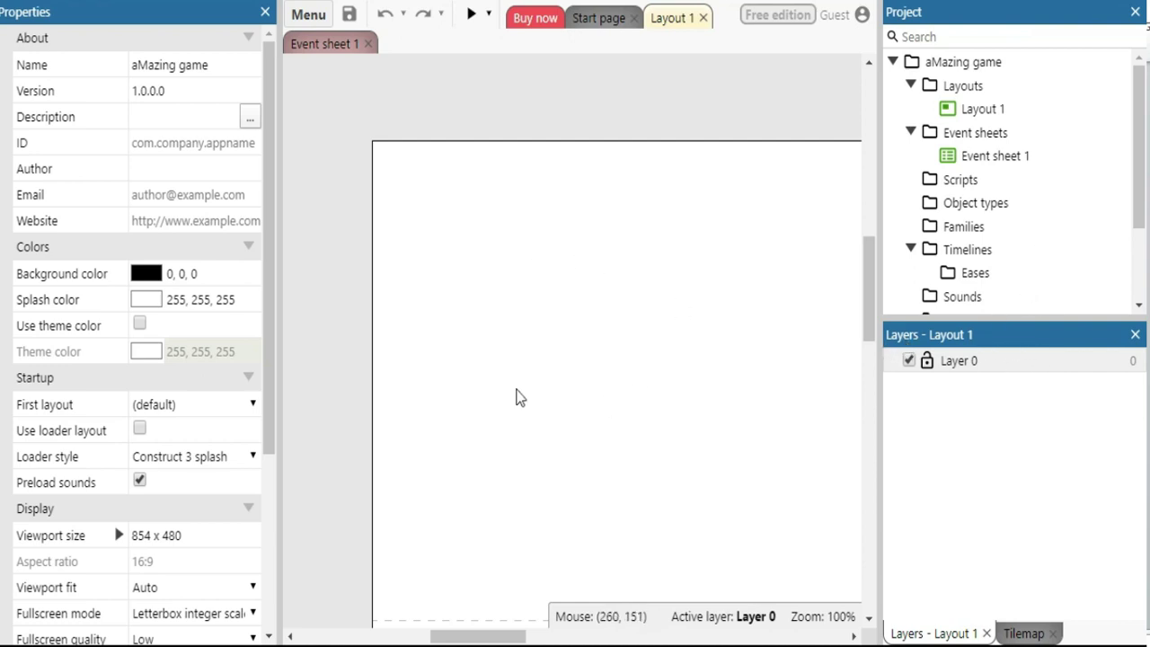
Review Menu > View > Bars, then select the empty layout to show its 1708 x 960 properties
left_click_drag(869, 259, 870, 290)
left_click_drag(477, 636, 536, 641)
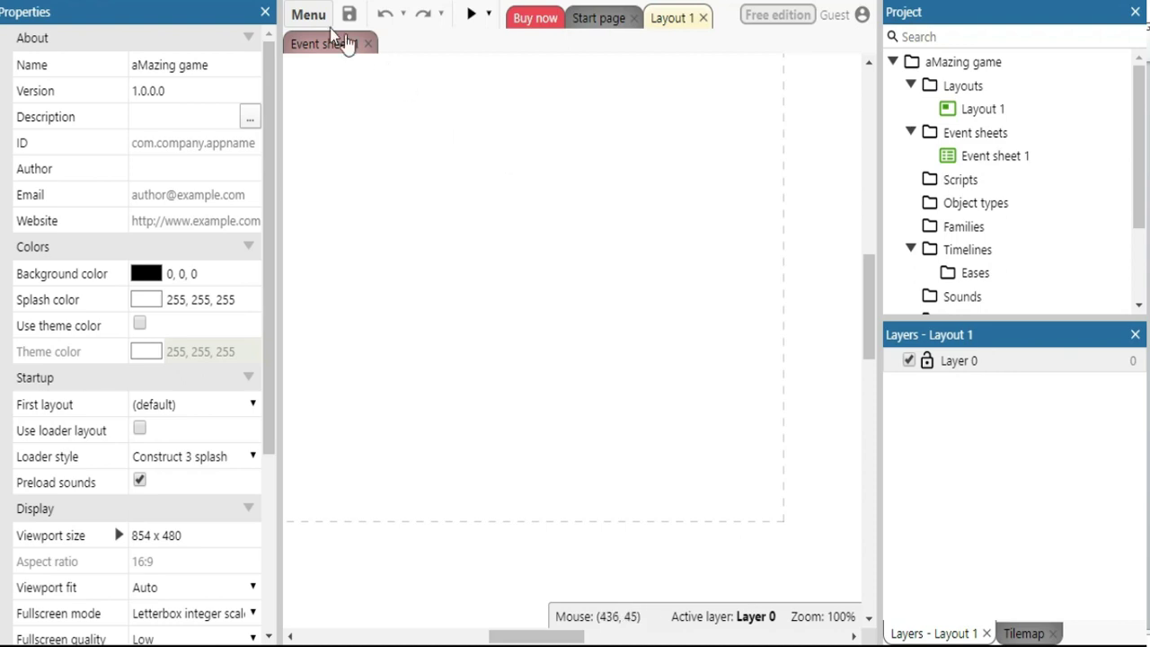
left_click(303, 16)
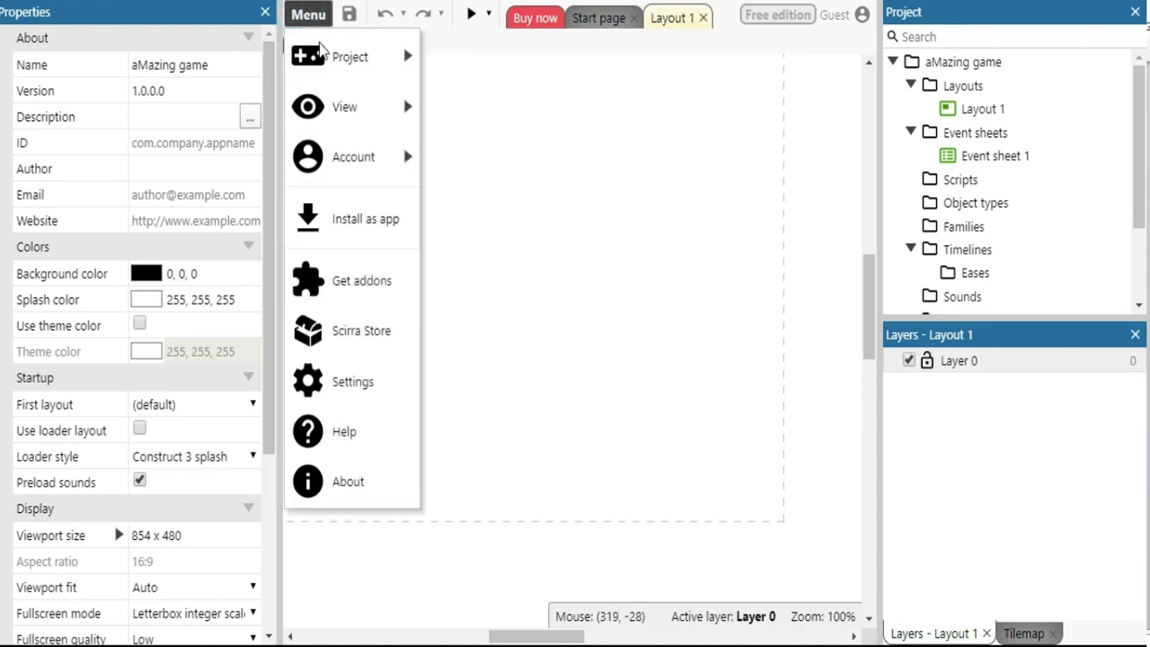
mouse_move(401, 71)
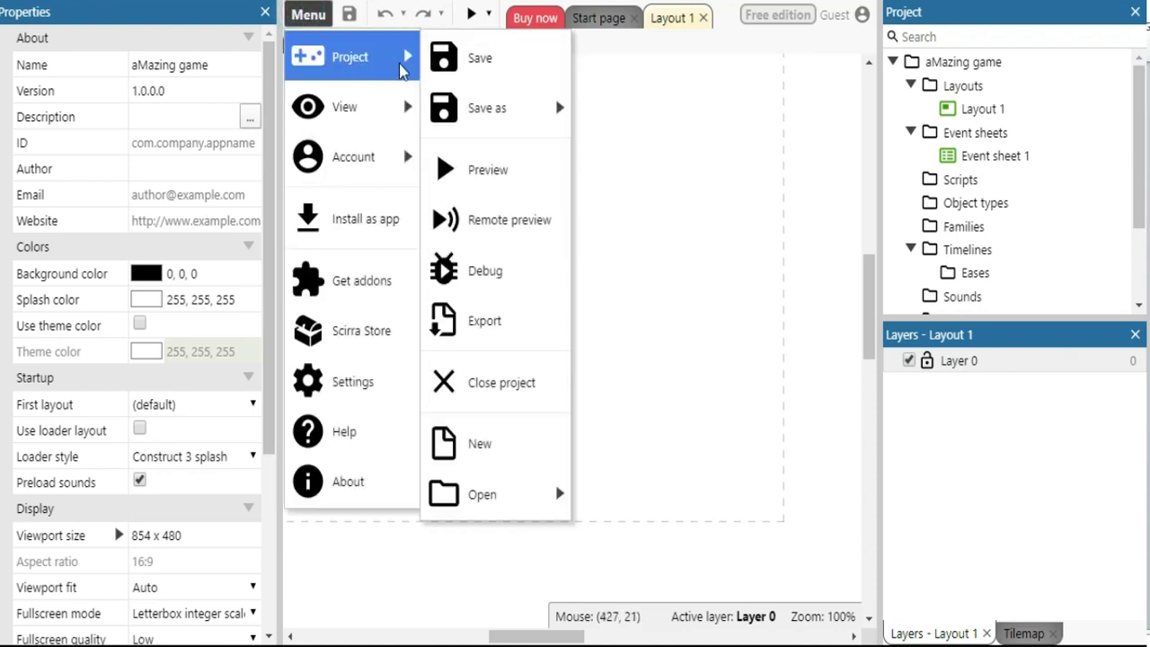
mouse_move(390, 129)
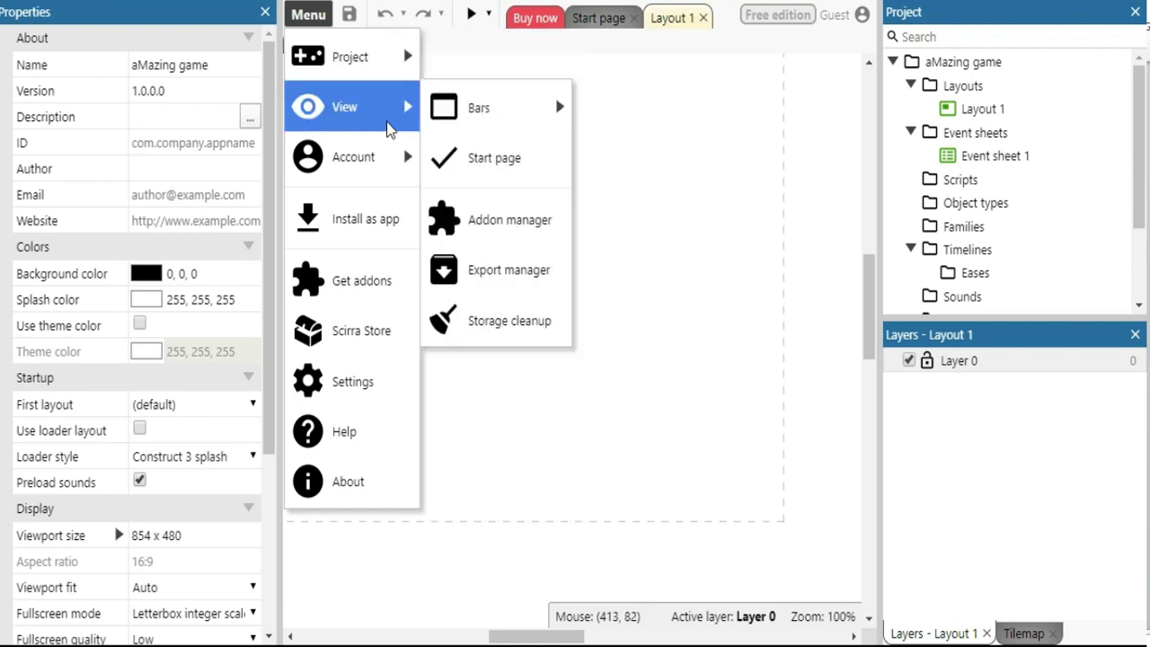
mouse_move(512, 109)
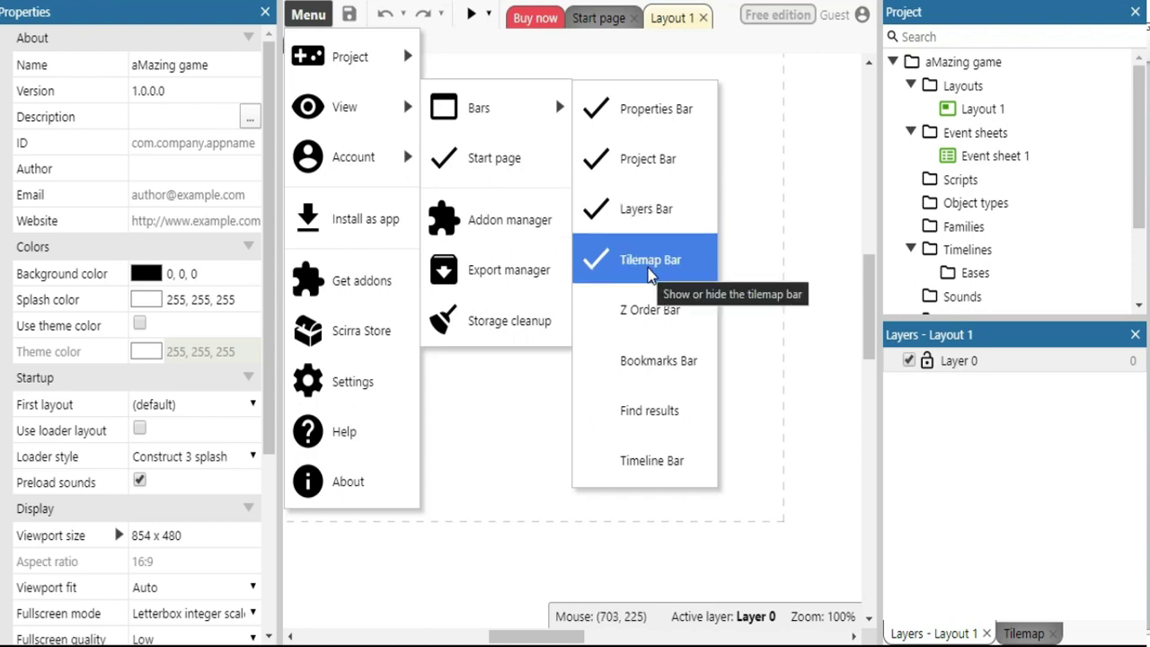
left_click(808, 143)
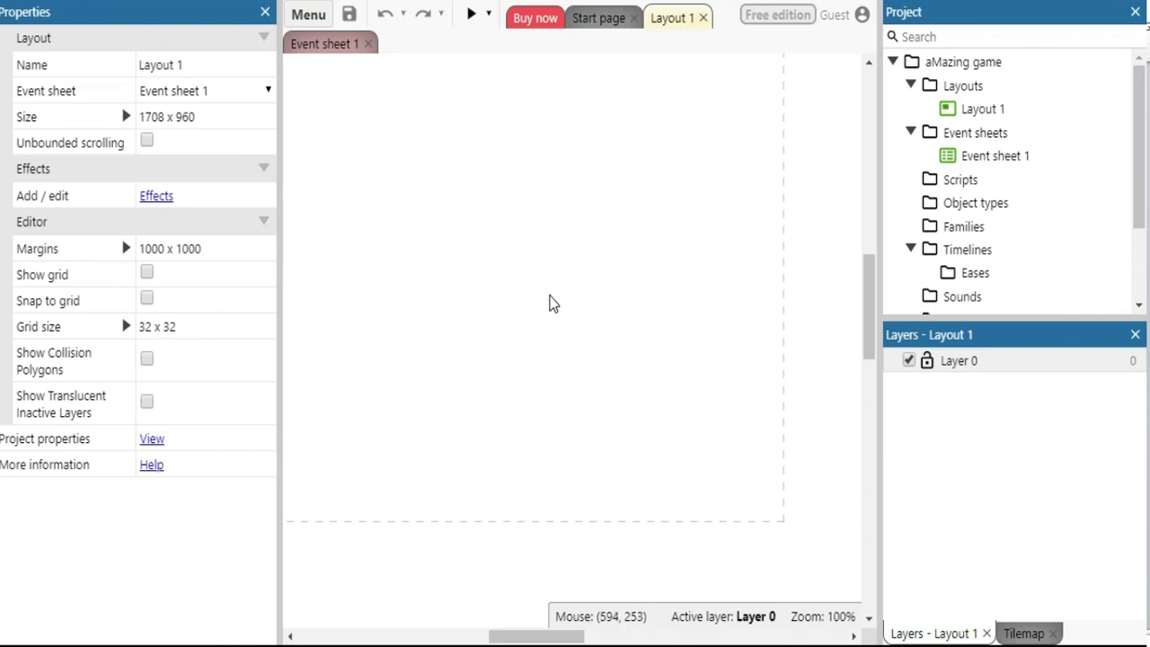
Zoom the layout view to about 35% so the whole of Layout 1 is visible
scroll(601, 311, "up", 3)
scroll(601, 311, "down", 2)
scroll(597, 311, "down", 2)
scroll(585, 308, "up", 1)
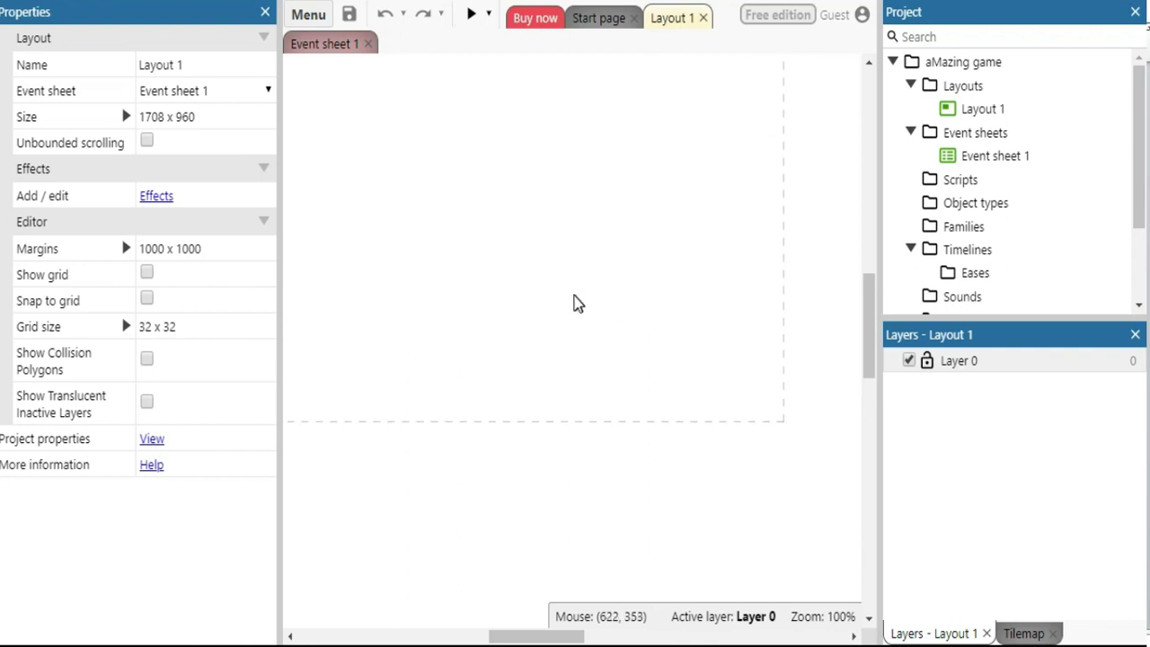
scroll(575, 300, "up", 1)
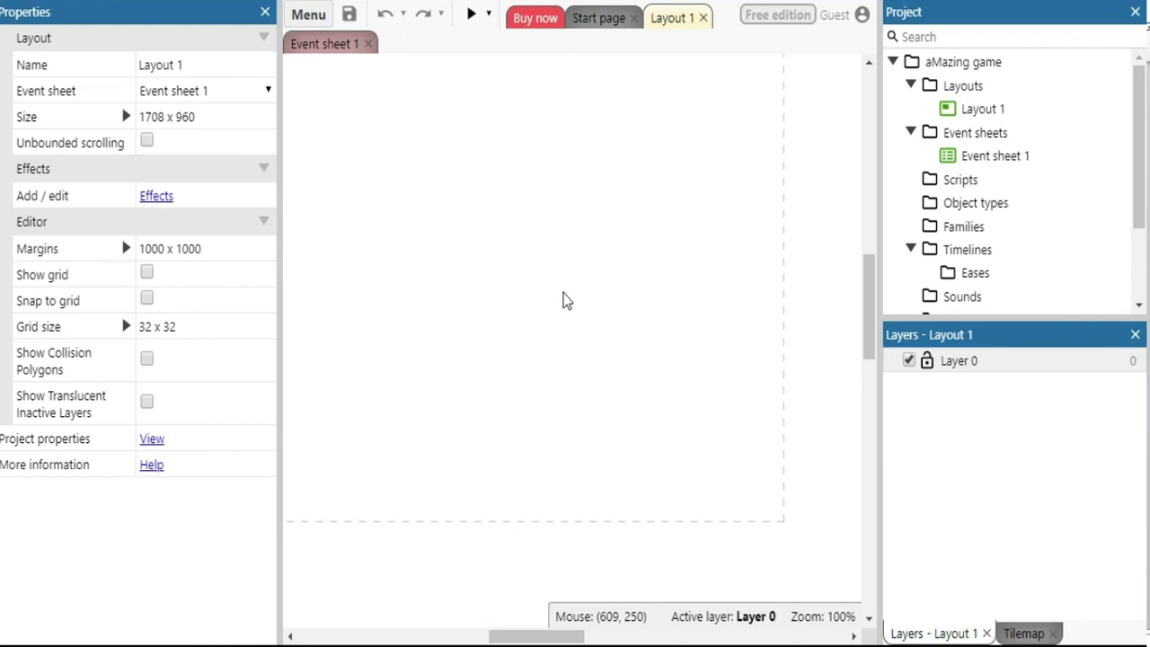
scroll(563, 301, "down", 4, "ctrl")
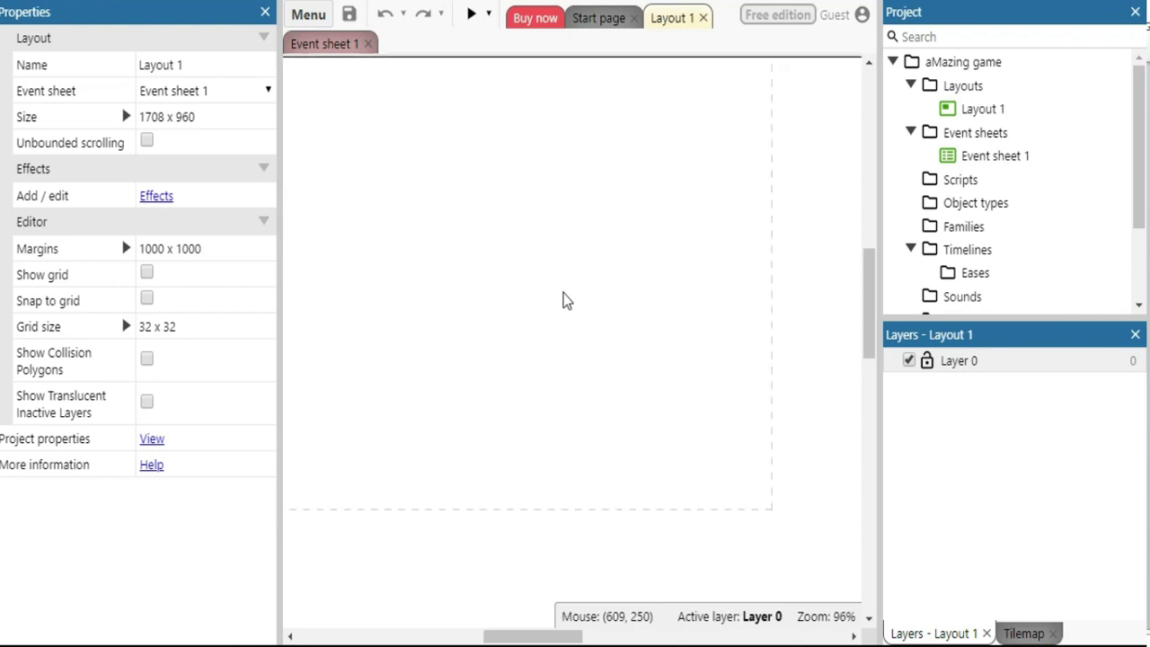
scroll(562, 301, "up", 2, "ctrl")
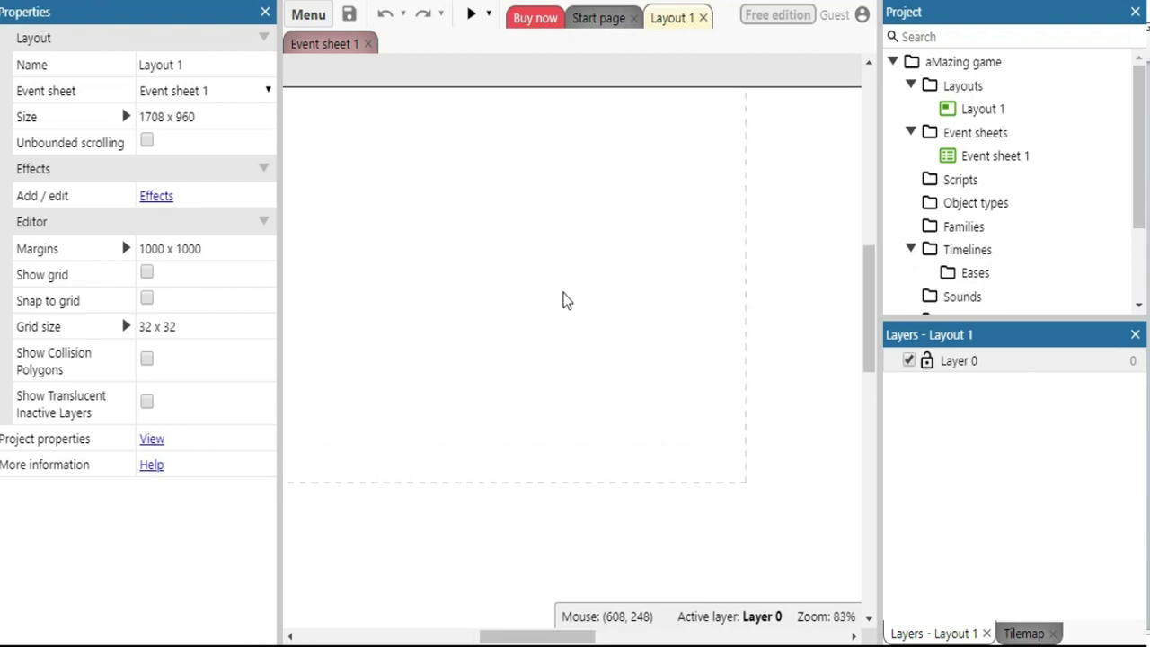
scroll(563, 300, "down", 3, "ctrl")
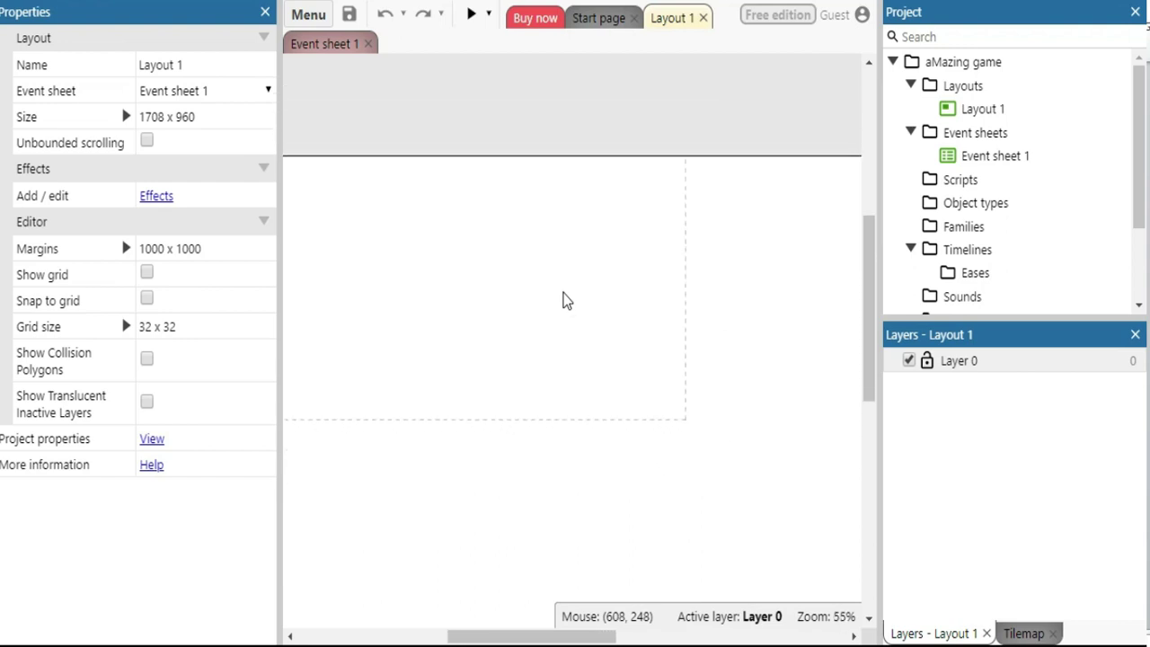
scroll(563, 301, "down", 3, "ctrl")
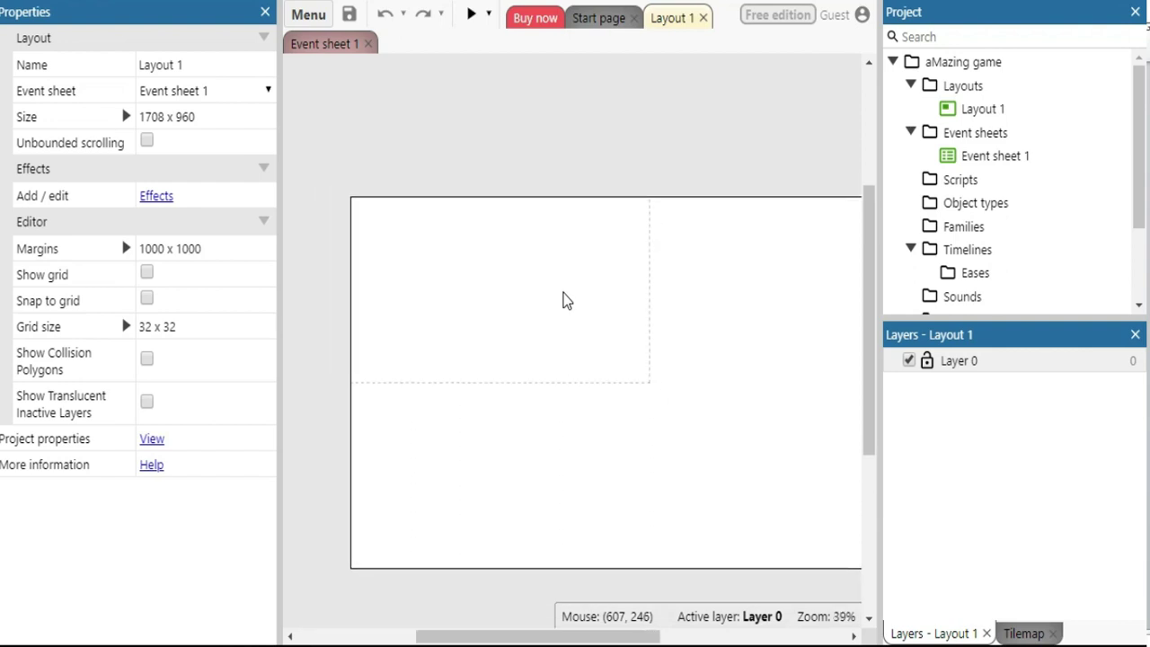
scroll(562, 300, "down", 1, "ctrl")
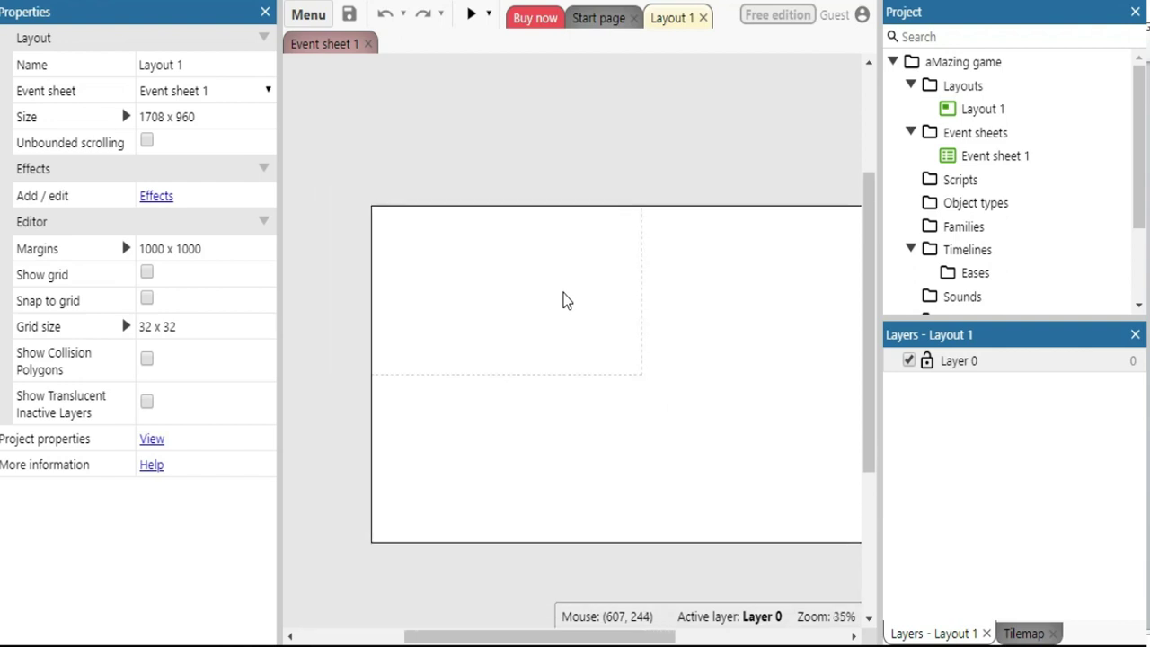
left_click_drag(571, 637, 608, 637)
Drag in the Layout 1 editor while setting up the square sprite
left_click_drag(875, 200, 874, 254)
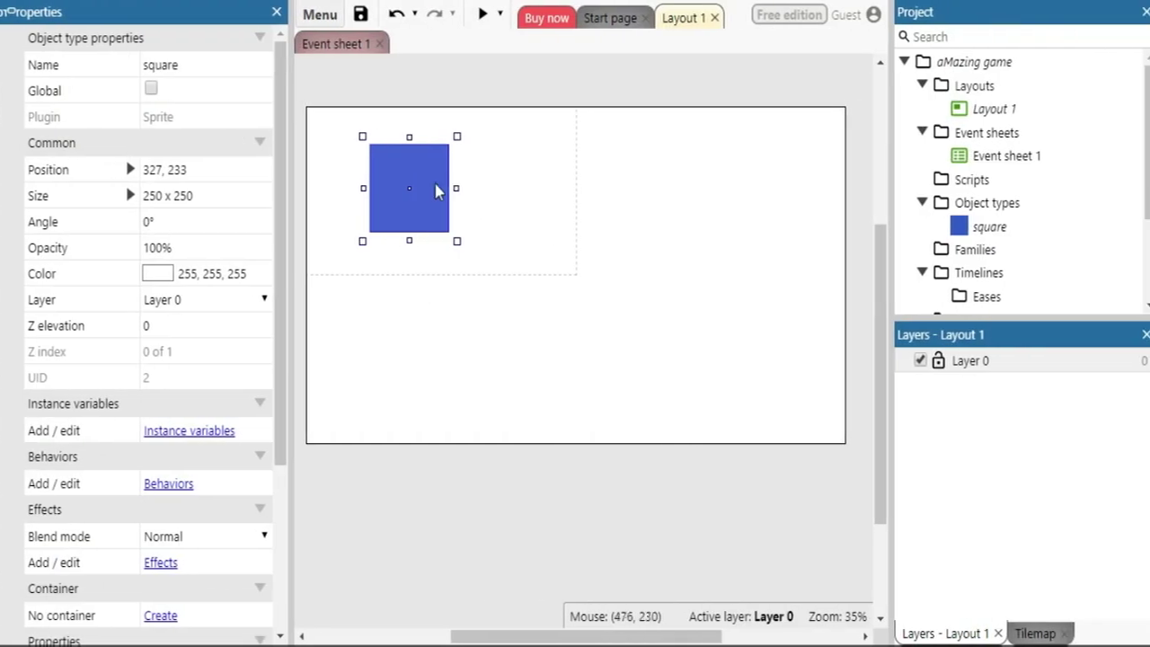
Move the blue square and shrink it to about 114 x 114
left_click_drag(408, 188, 433, 195)
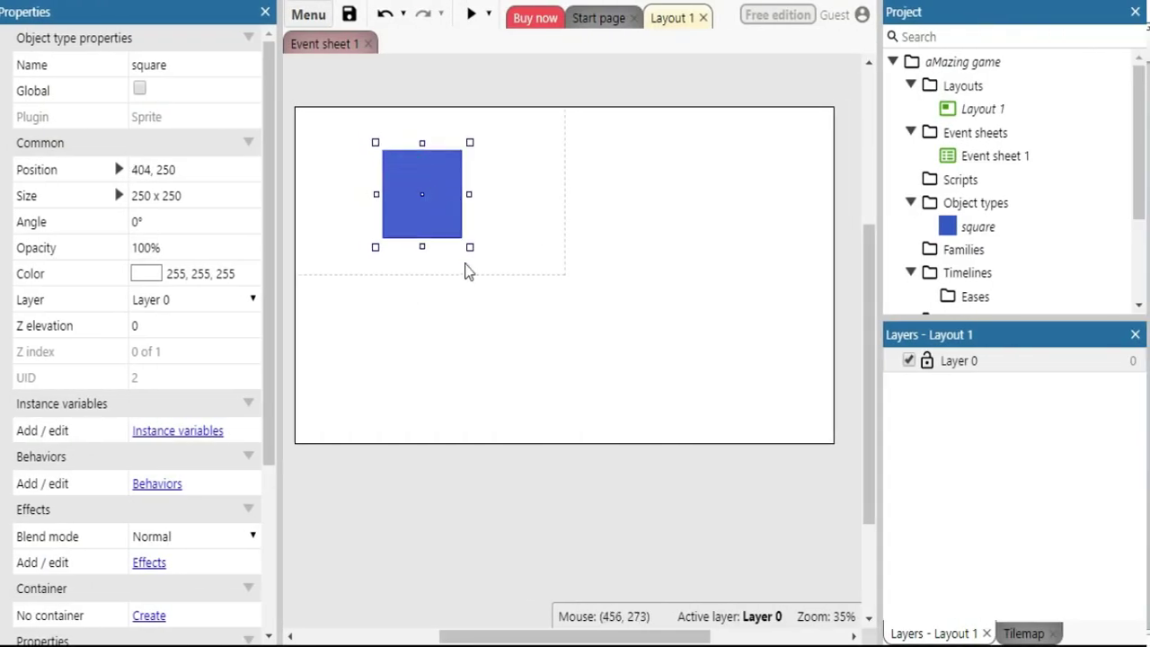
left_click_drag(468, 250, 428, 176)
left_click(414, 311)
left_click(401, 176)
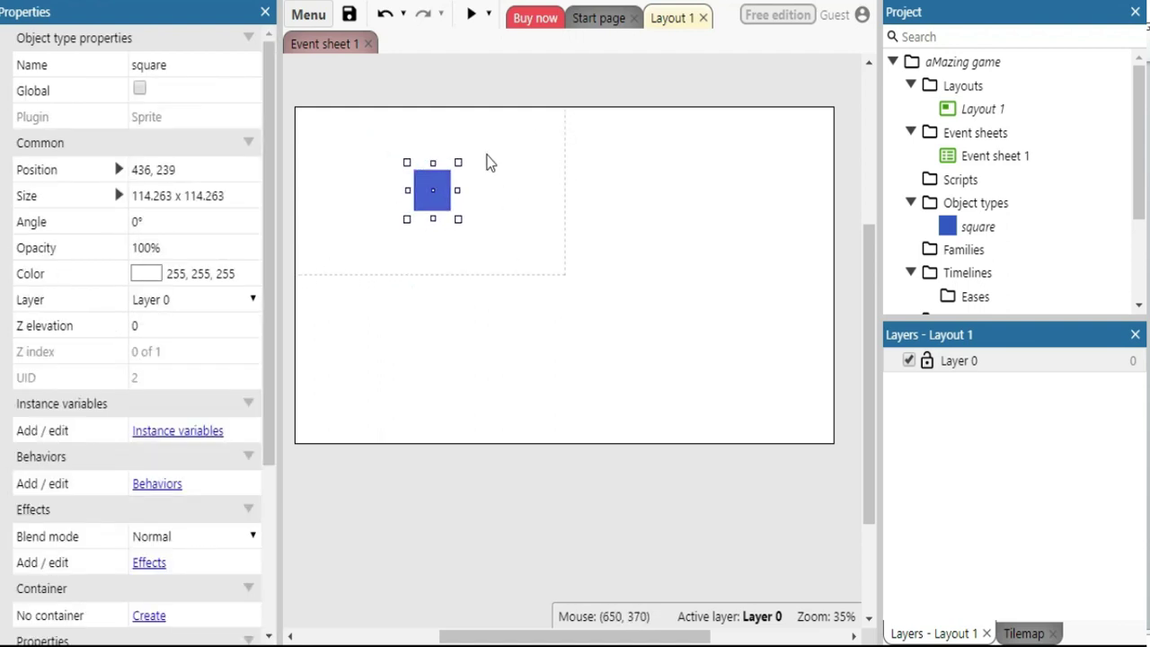
Copy the square and paste a copy to the upper right of the original
right_click(431, 192)
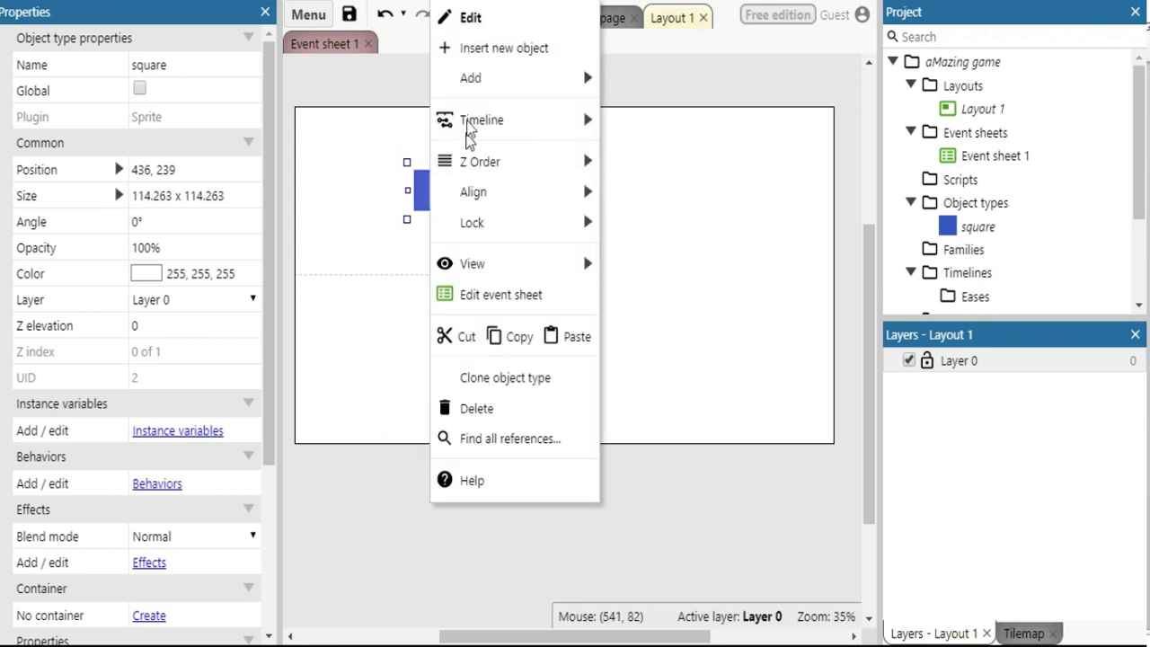
left_click(499, 346)
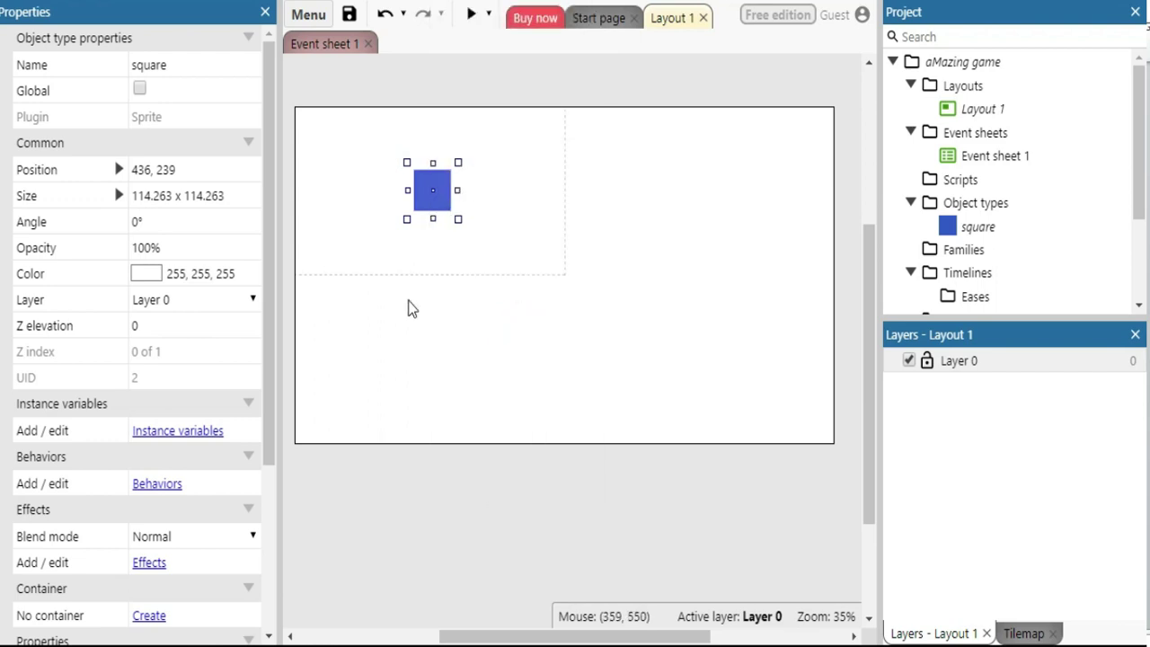
right_click(409, 303)
left_click(456, 475)
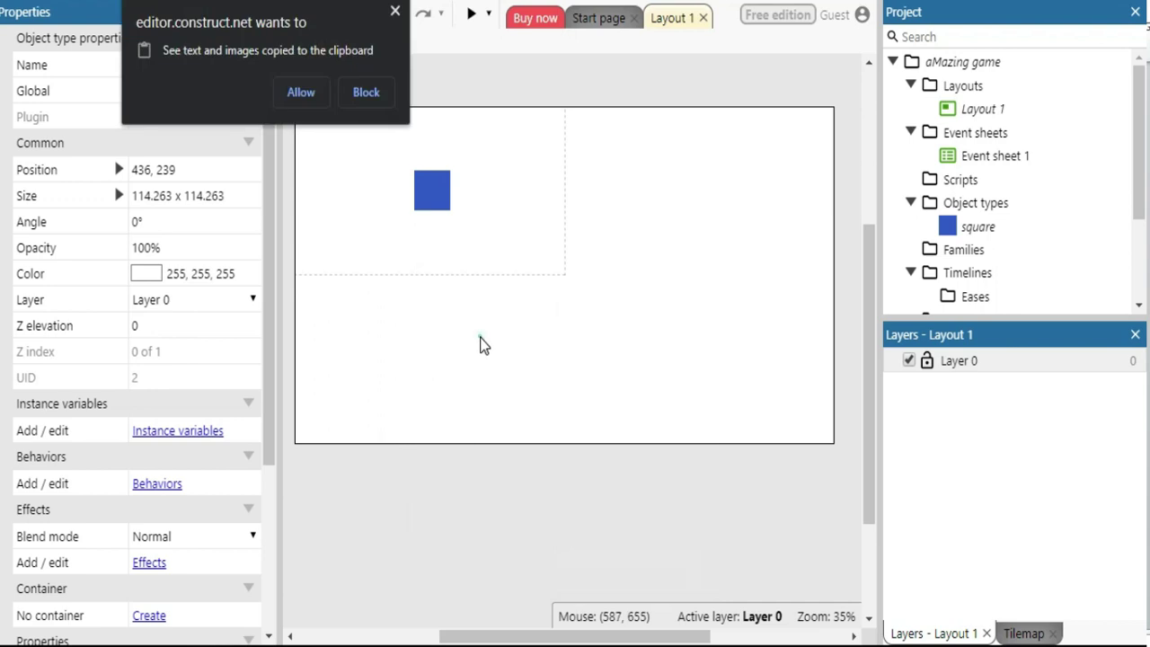
left_click(301, 92)
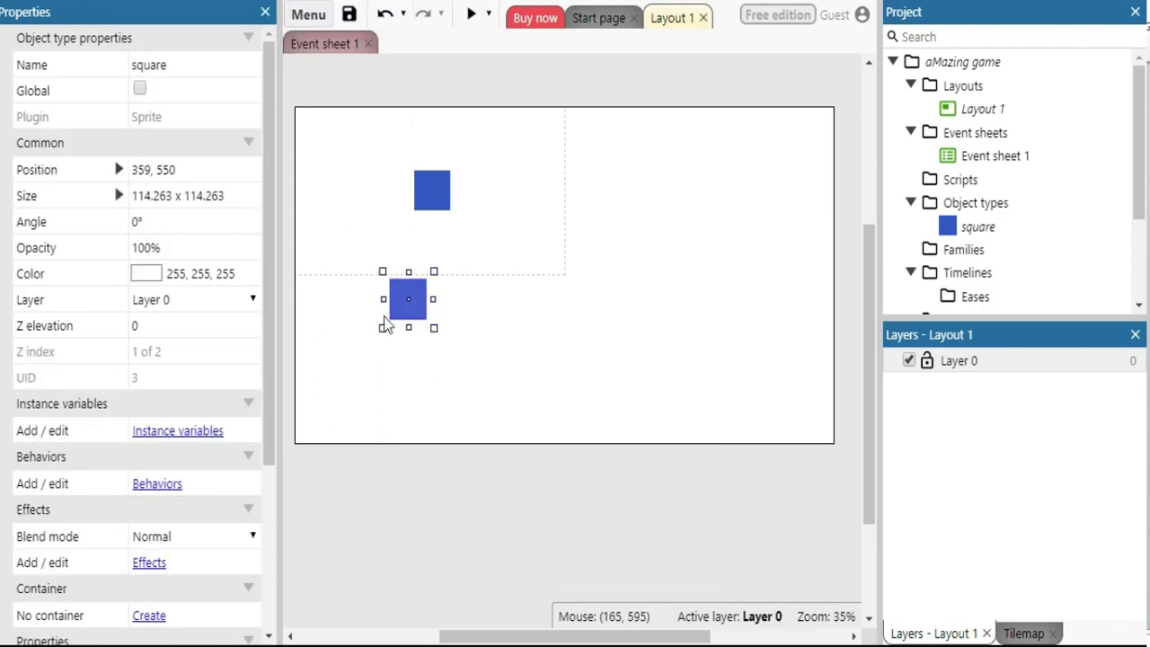
left_click_drag(404, 313, 557, 203)
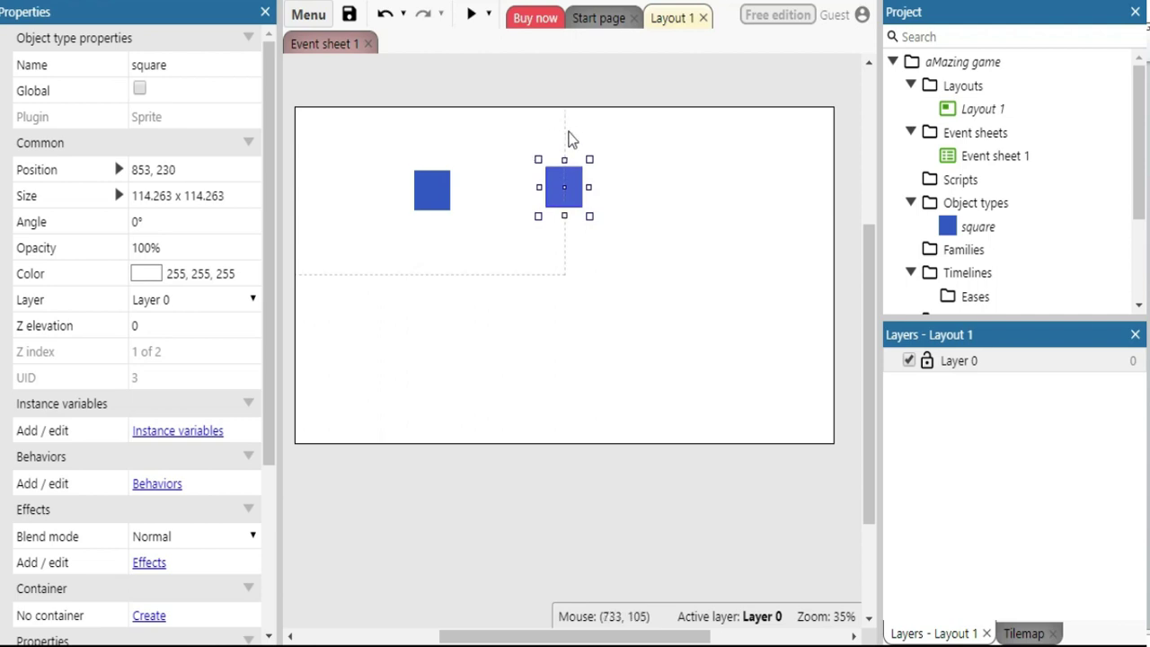
Paste a third square below the original, align it, and run a Preview of the layout
left_click(494, 297)
right_click(495, 303)
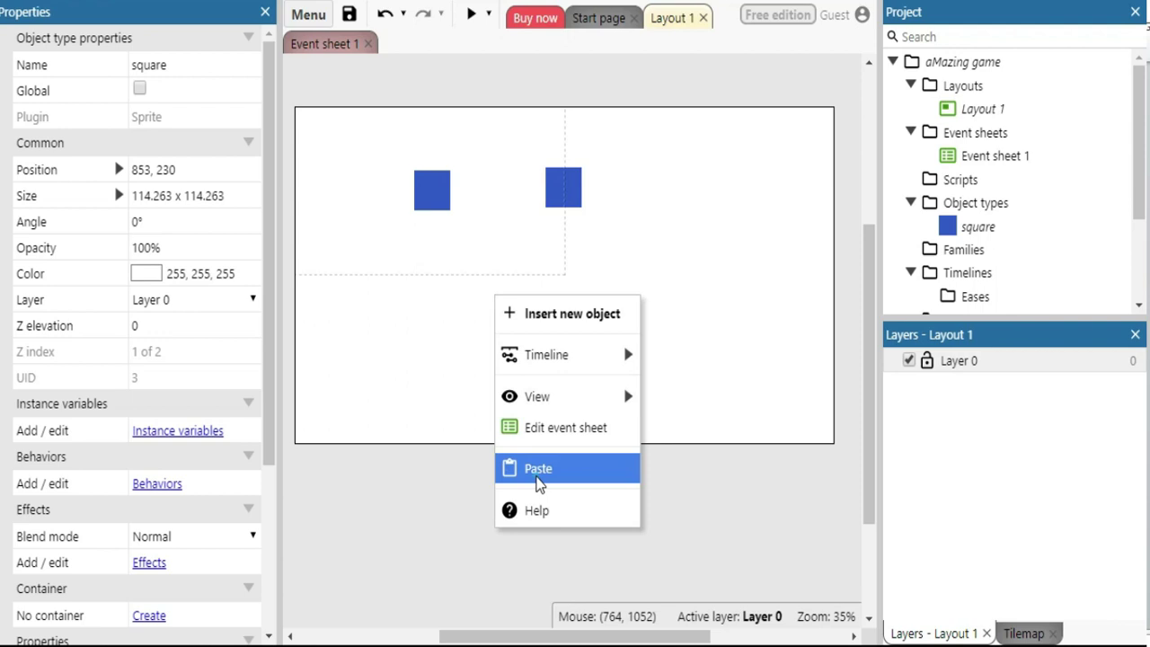
left_click(503, 471)
left_click_drag(491, 314, 457, 352)
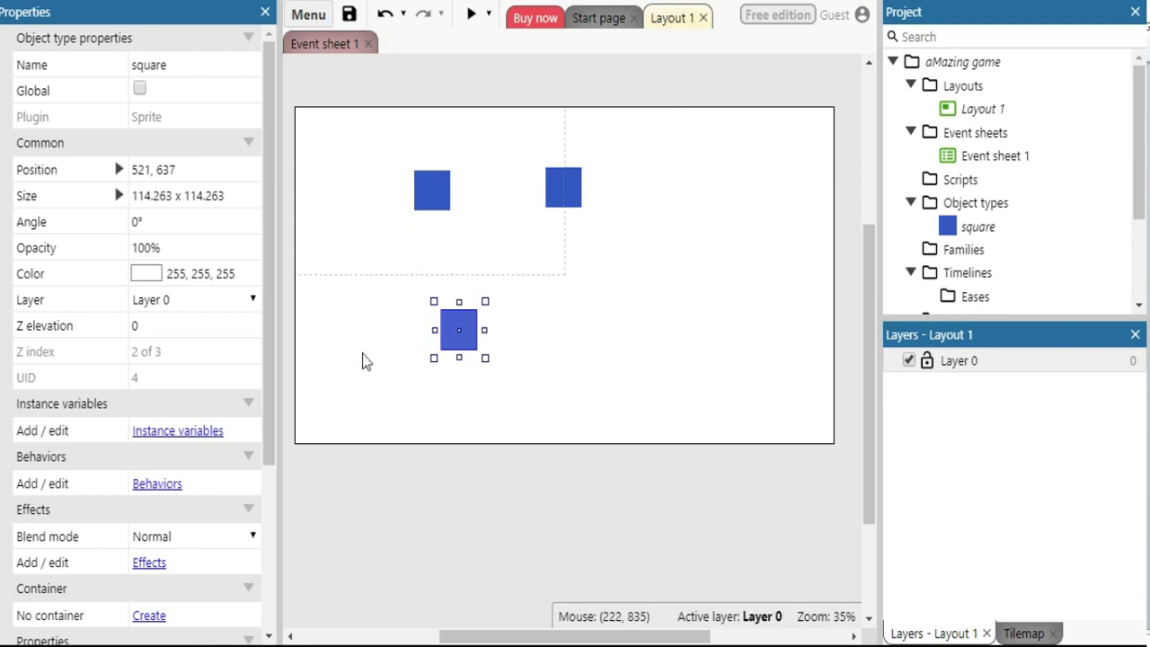
left_click(425, 199)
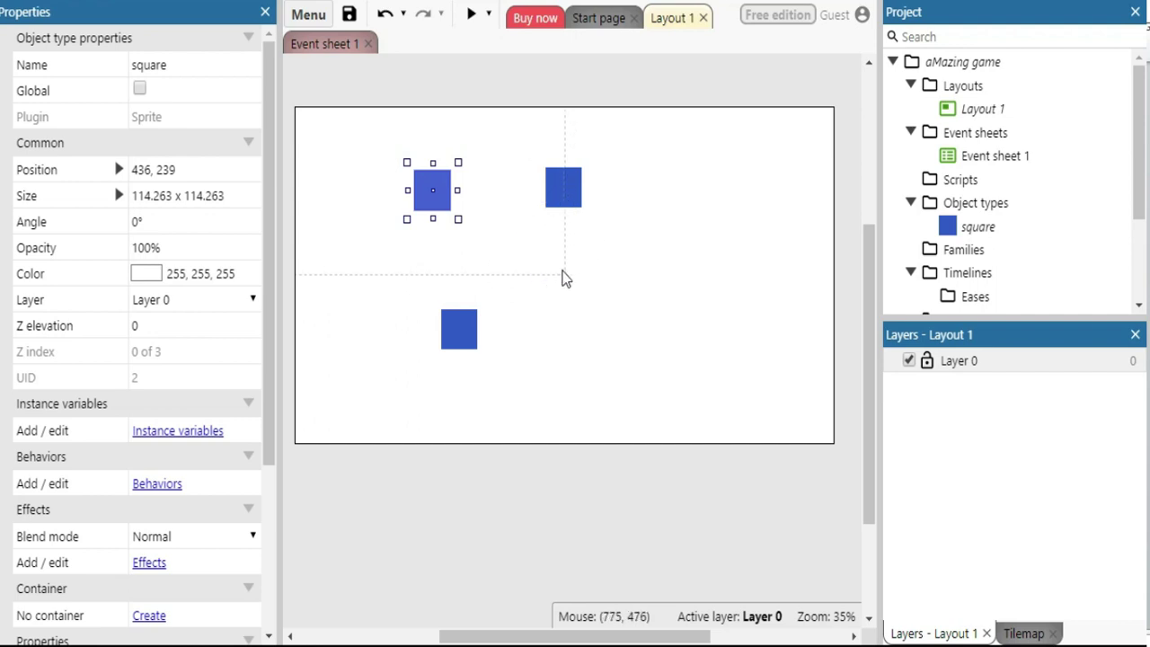
left_click(459, 335)
mouse_move(454, 333)
left_mouse_down()
mouse_move(470, 321)
mouse_move(448, 330)
left_mouse_up()
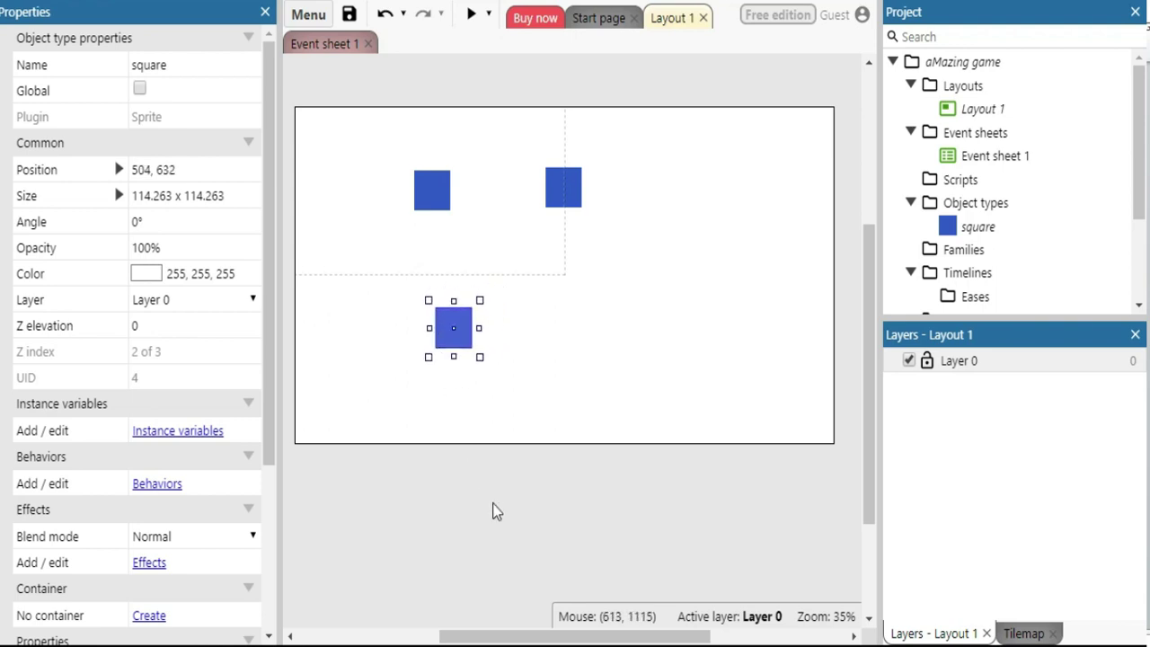
left_click(471, 16)
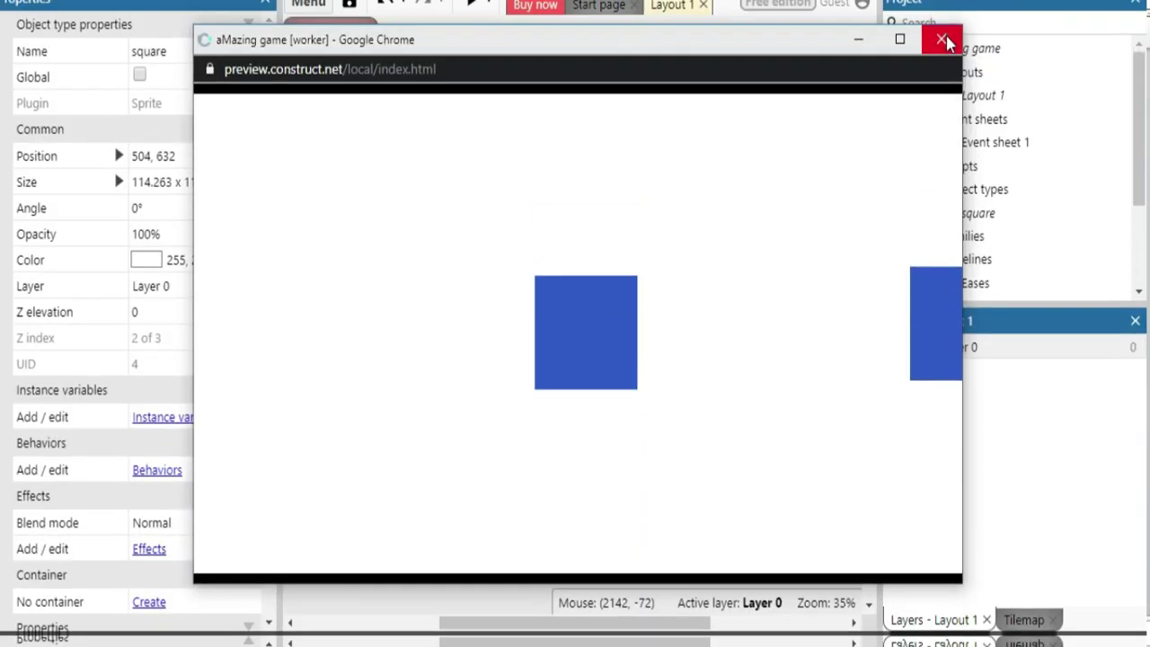
left_click(945, 42)
left_click(614, 267)
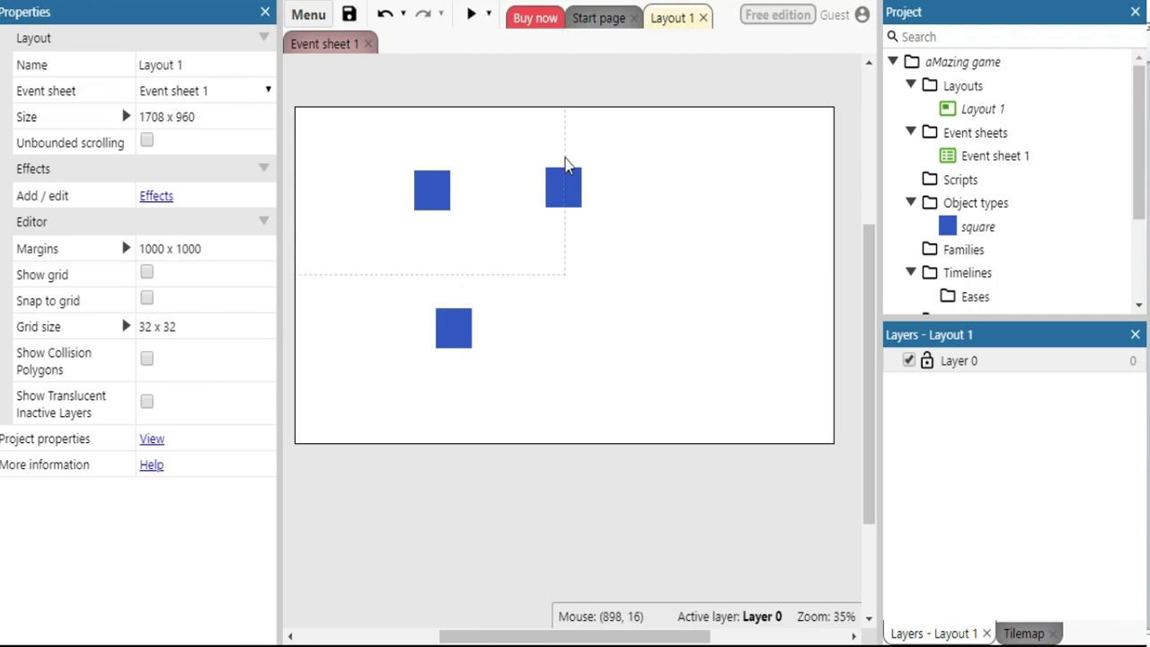
Delete the upper-right and bottom square copies, leaving only the original
left_click(558, 196)
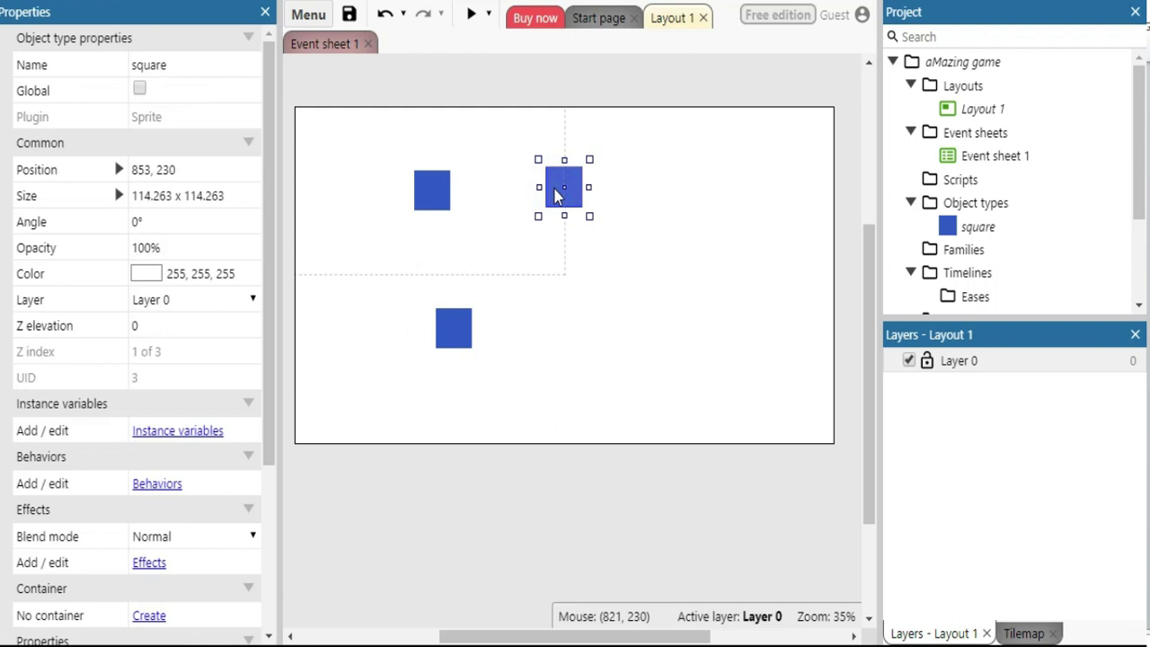
key("Delete")
left_click(459, 342)
key("Delete")
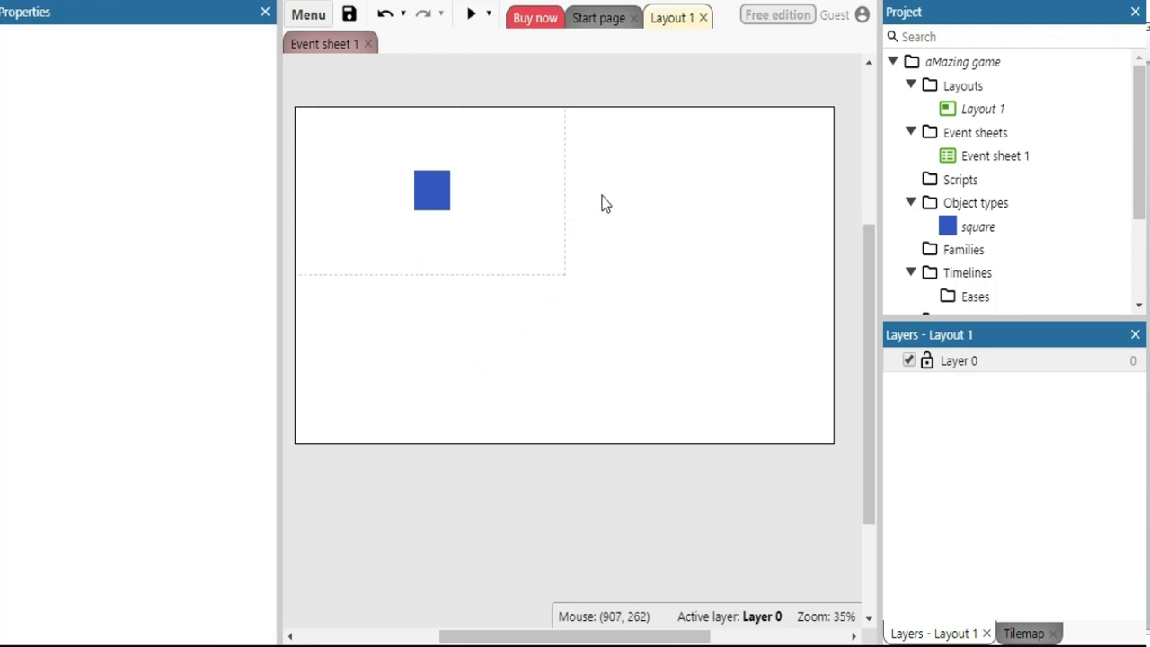
left_click(602, 203)
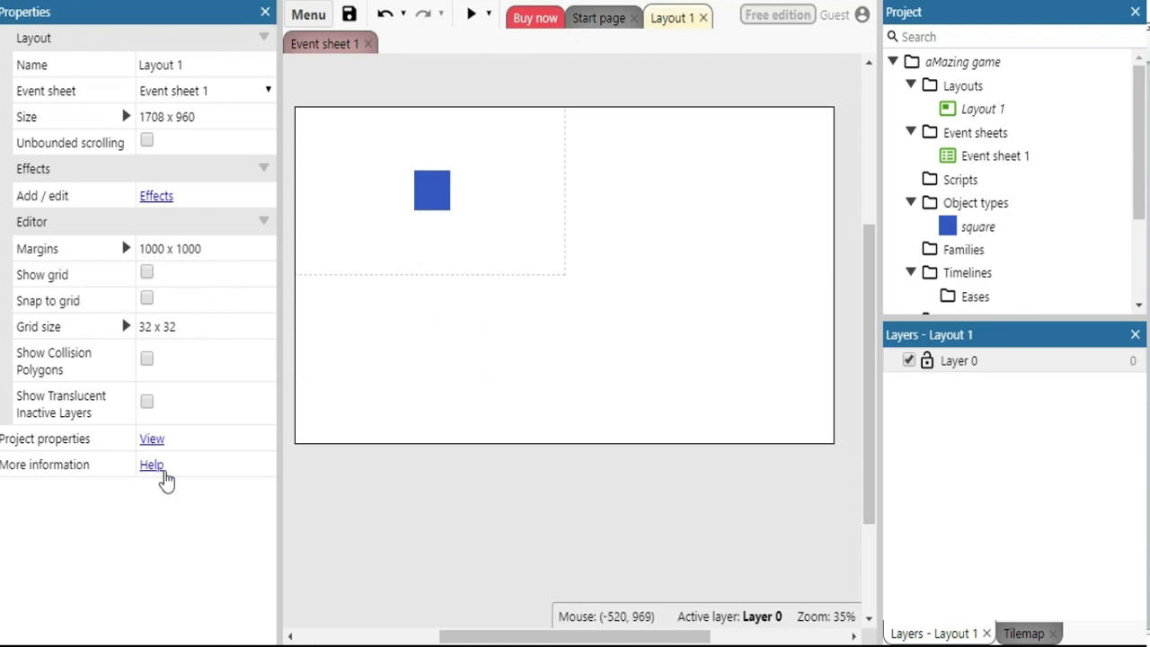
Copy the 854 x 480 Viewport size from the project's properties
left_click(152, 439)
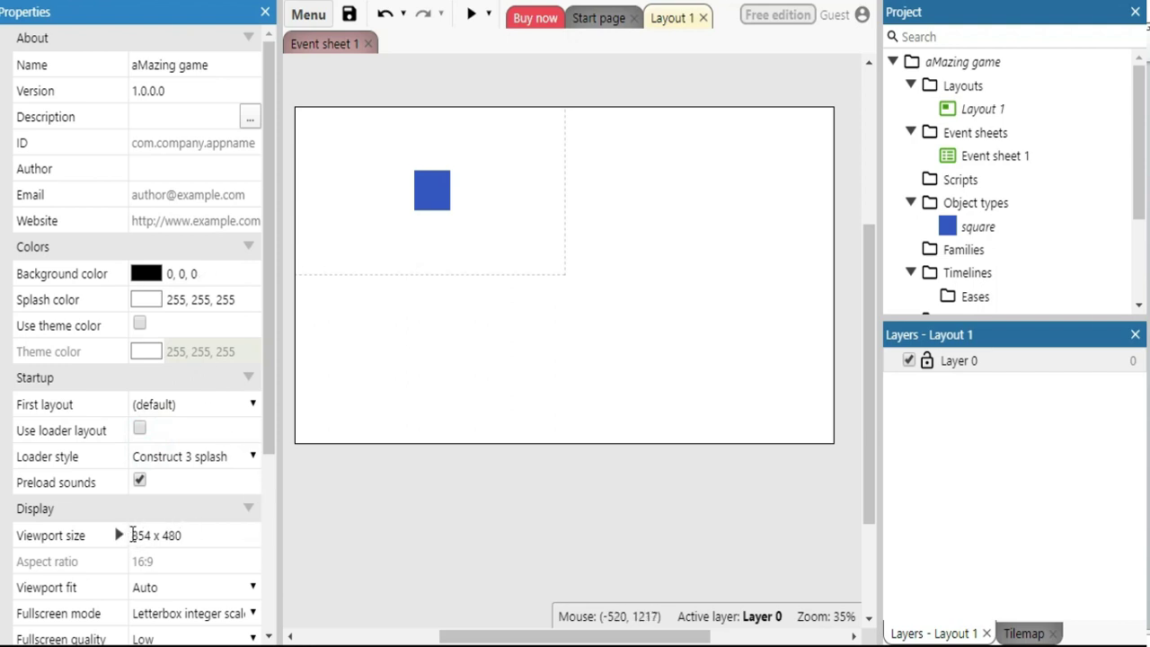
left_click(133, 535)
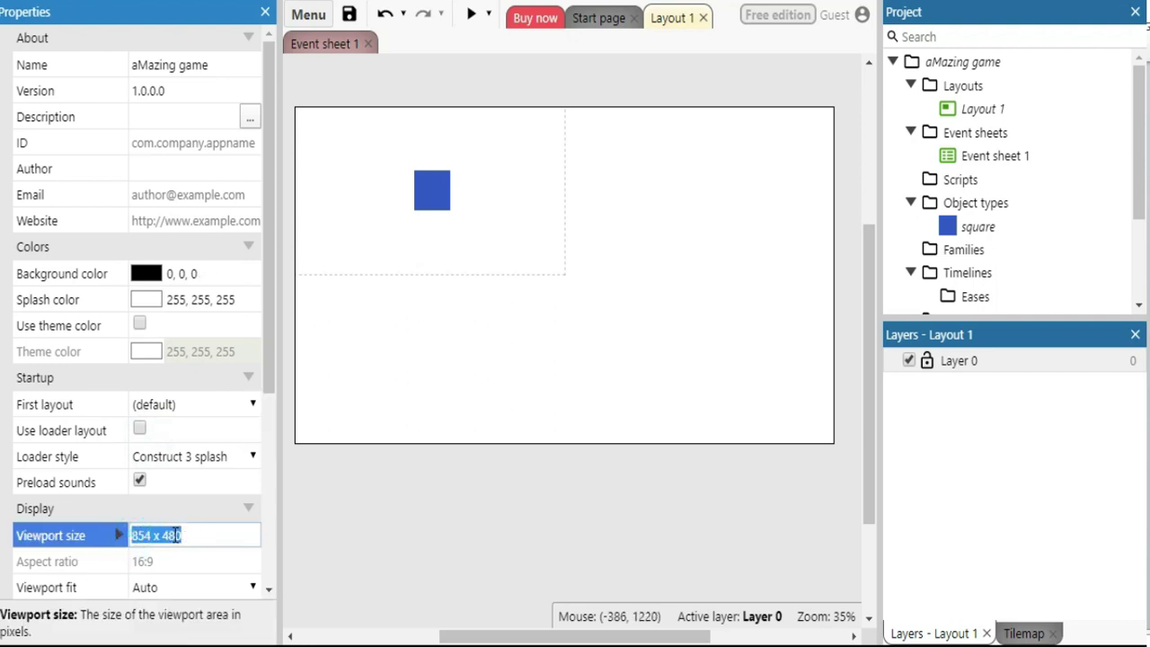
right_click(176, 535)
left_click(212, 246)
left_click(515, 327)
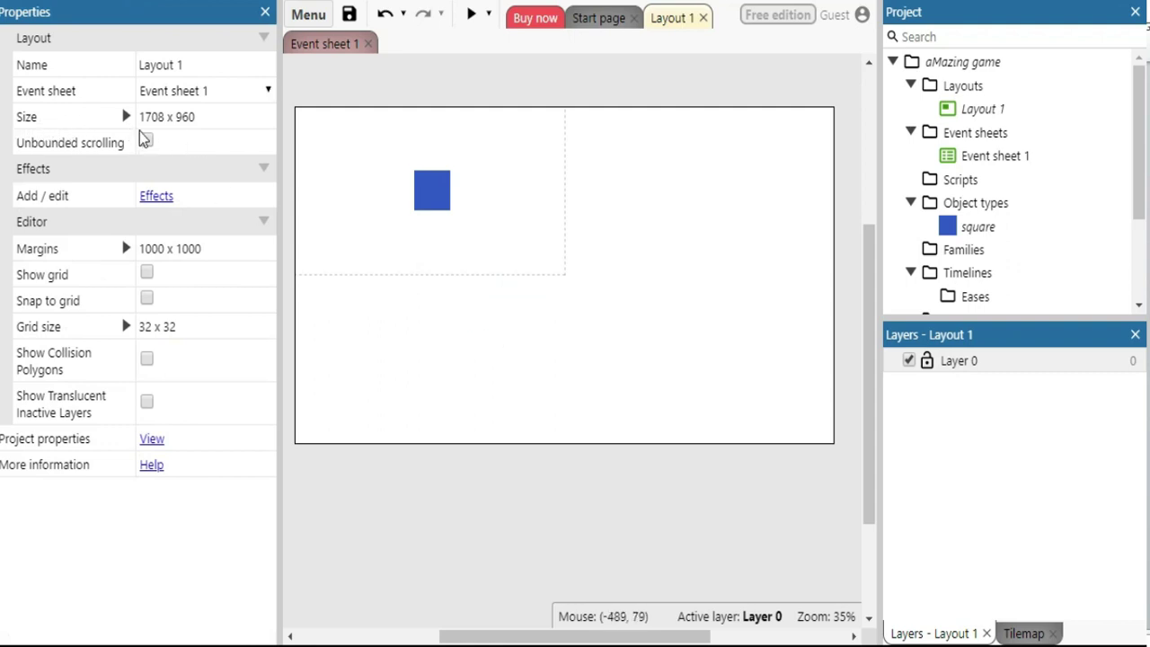
Enter 854 x 480 as Layout 1's Size in the Layout properties
left_click(206, 113)
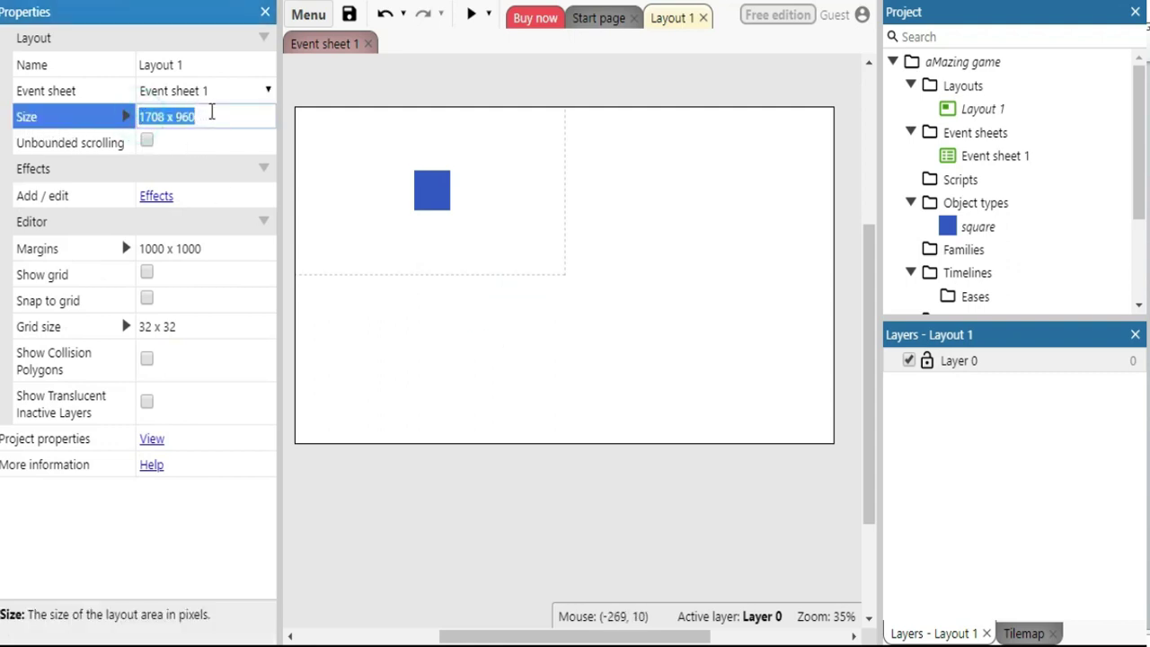
type("854 x 480")
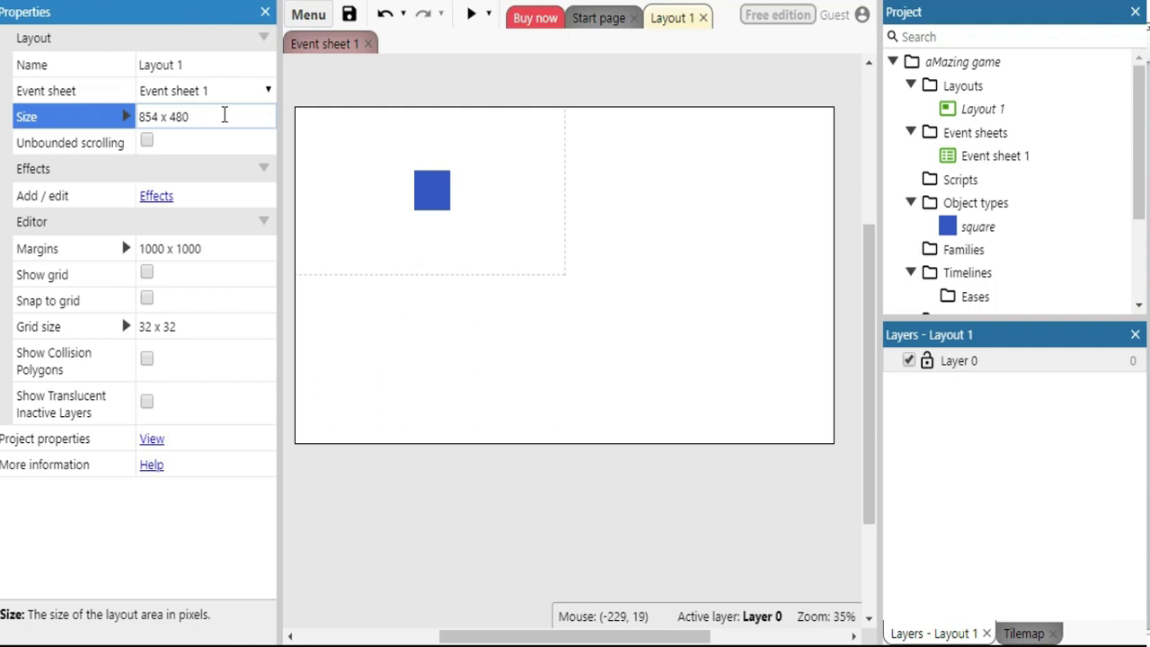
key("Tab")
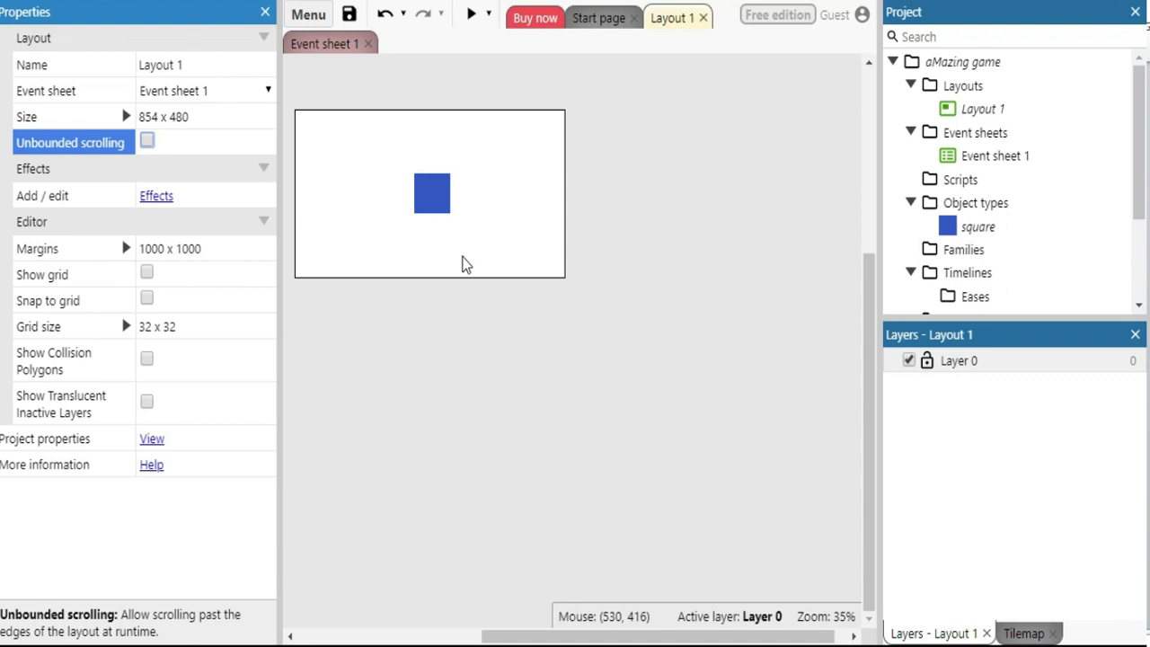
Zoom in on Layout 1 and delete the blue square, leaving the layout empty
left_click(526, 239)
scroll(527, 240, "up", 2, "ctrl")
scroll(528, 239, "up", 3, "ctrl")
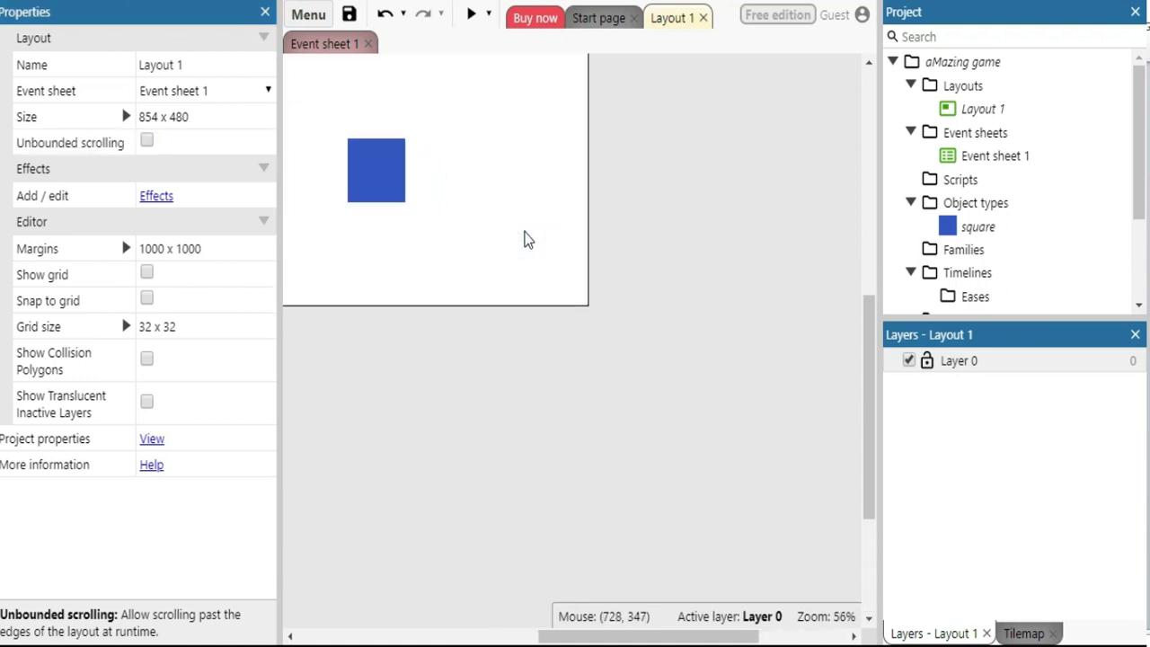
scroll(866, 367, "up", 3)
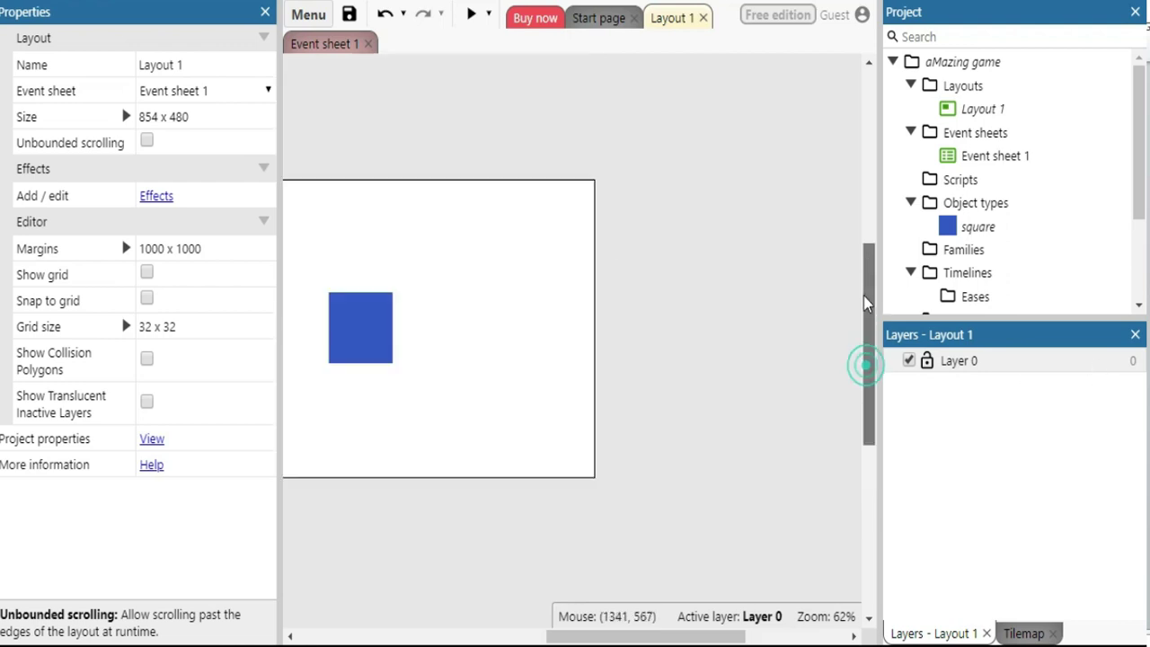
left_click_drag(589, 640, 515, 640)
left_click_drag(870, 233, 864, 292)
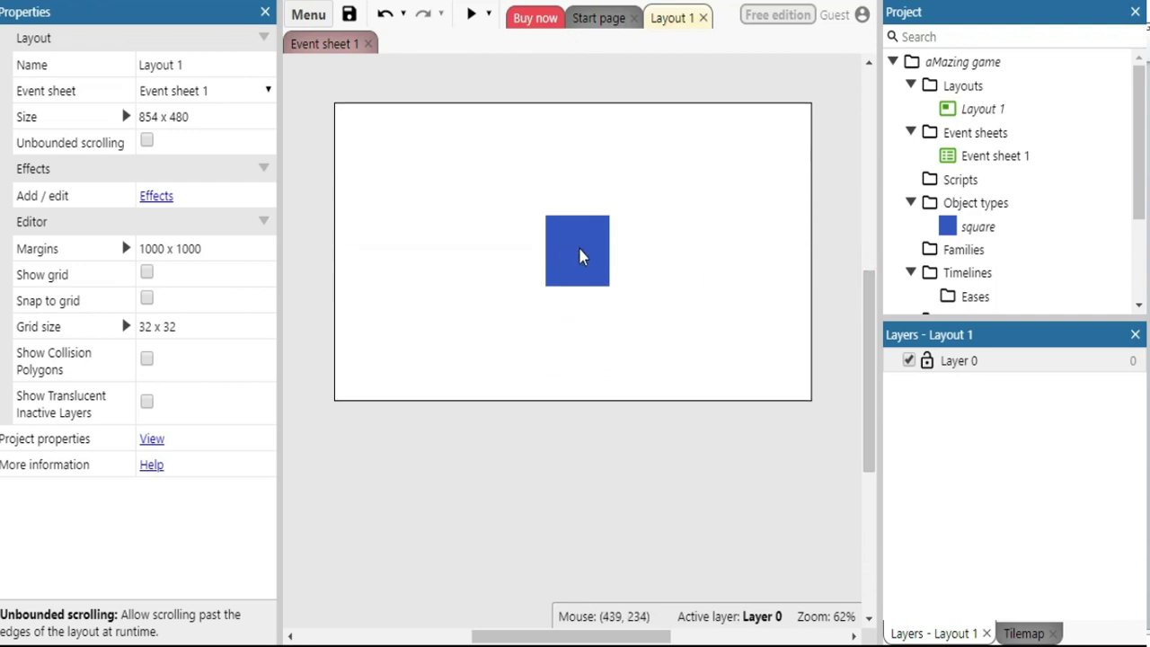
left_click(580, 256)
key("Delete")
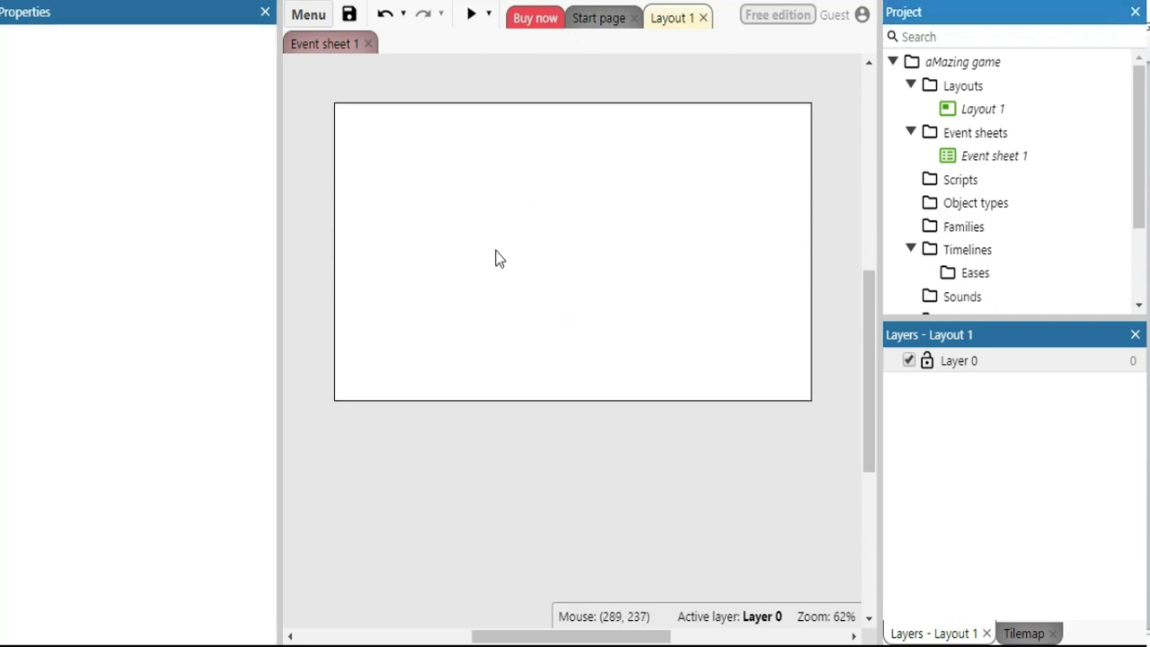
left_click(458, 214)
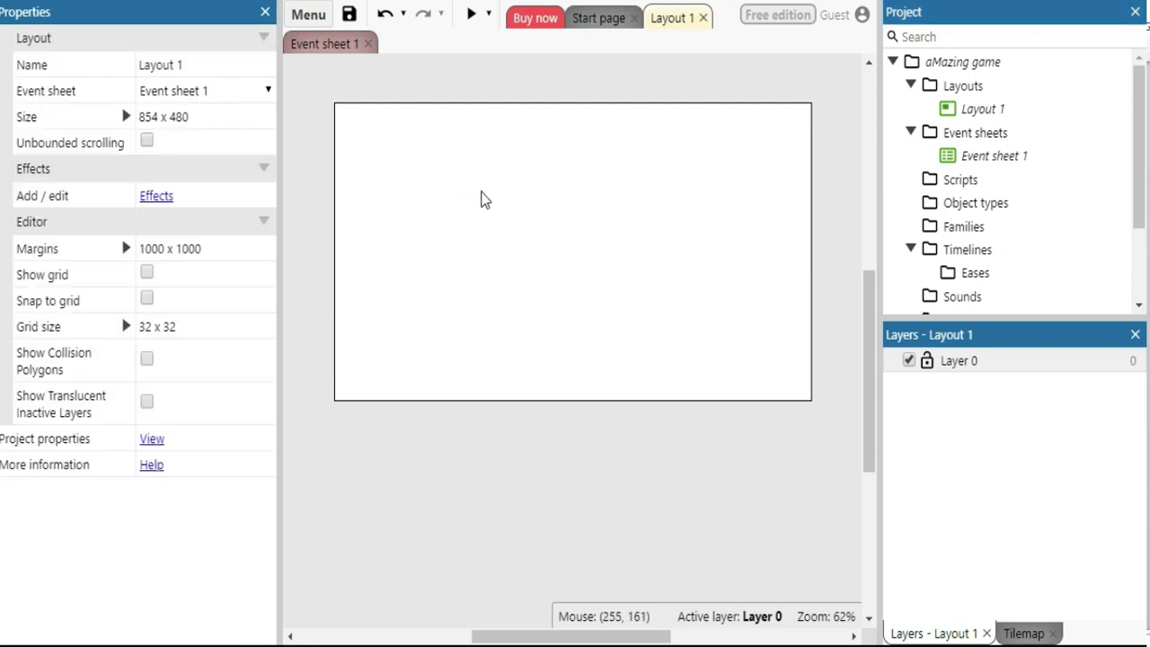
Insert a new Sprite object type named 'wall' into the project
right_click(544, 190)
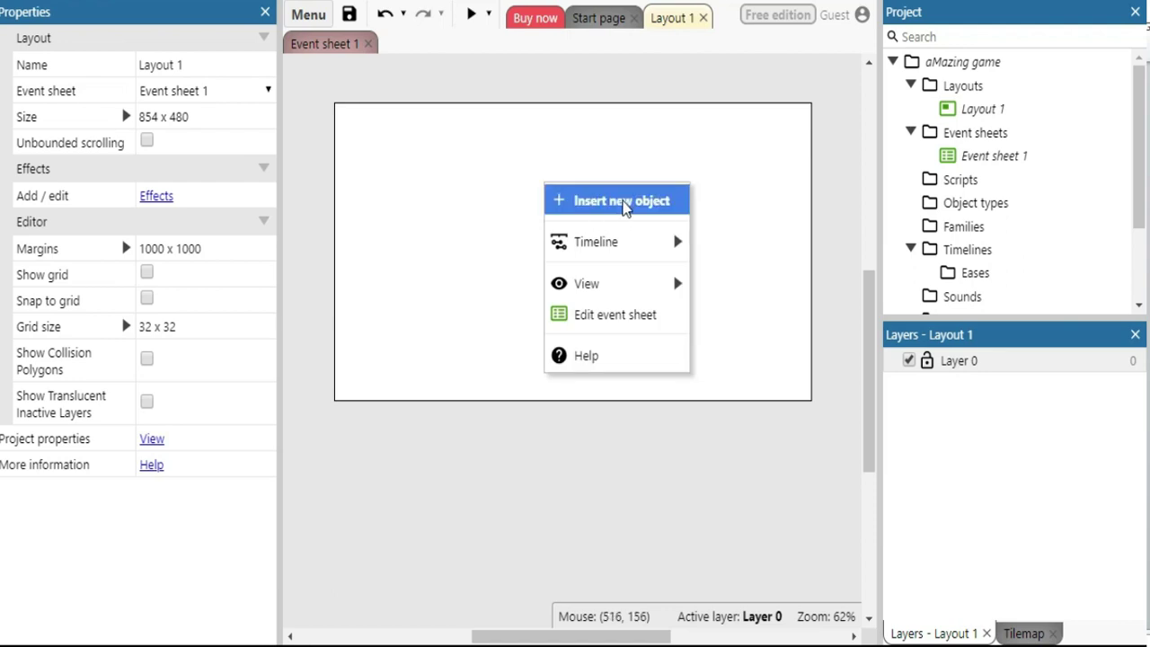
left_click(617, 208)
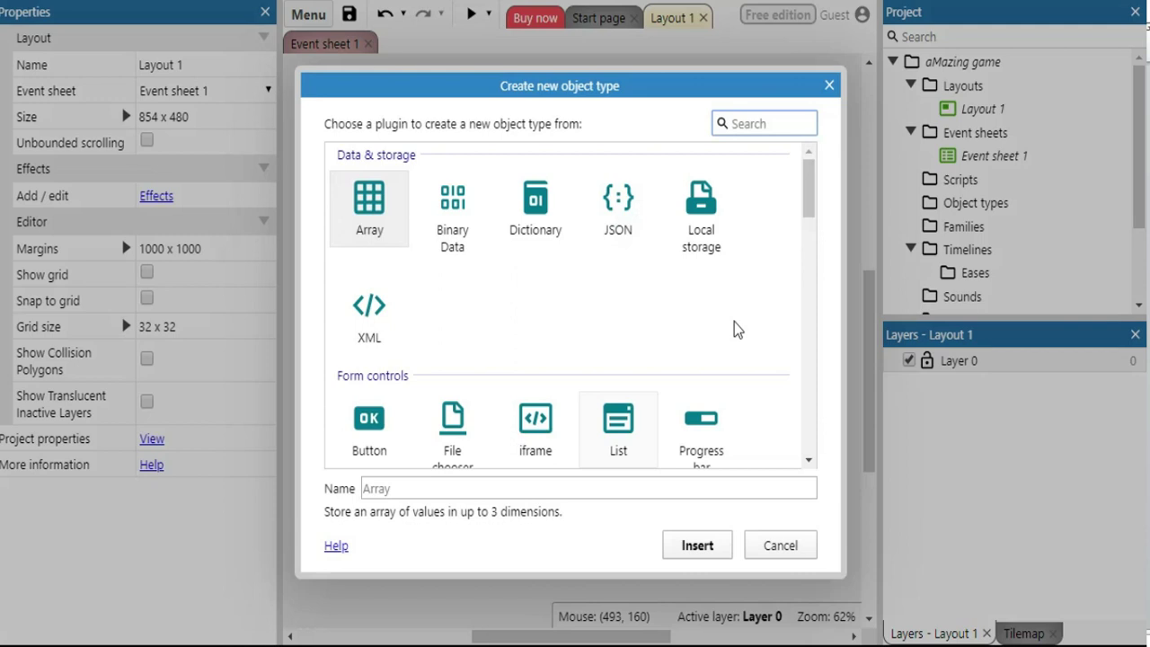
mouse_move(813, 179)
left_mouse_down()
mouse_move(804, 250)
mouse_move(806, 185)
left_mouse_up()
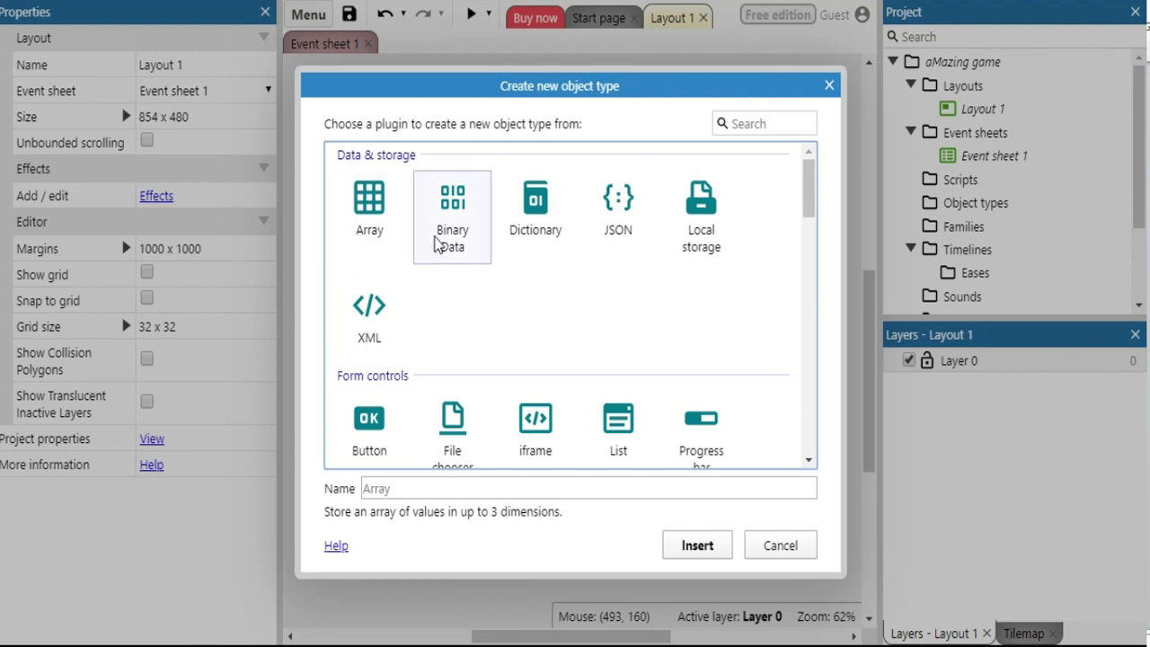
left_click_drag(811, 196, 806, 261)
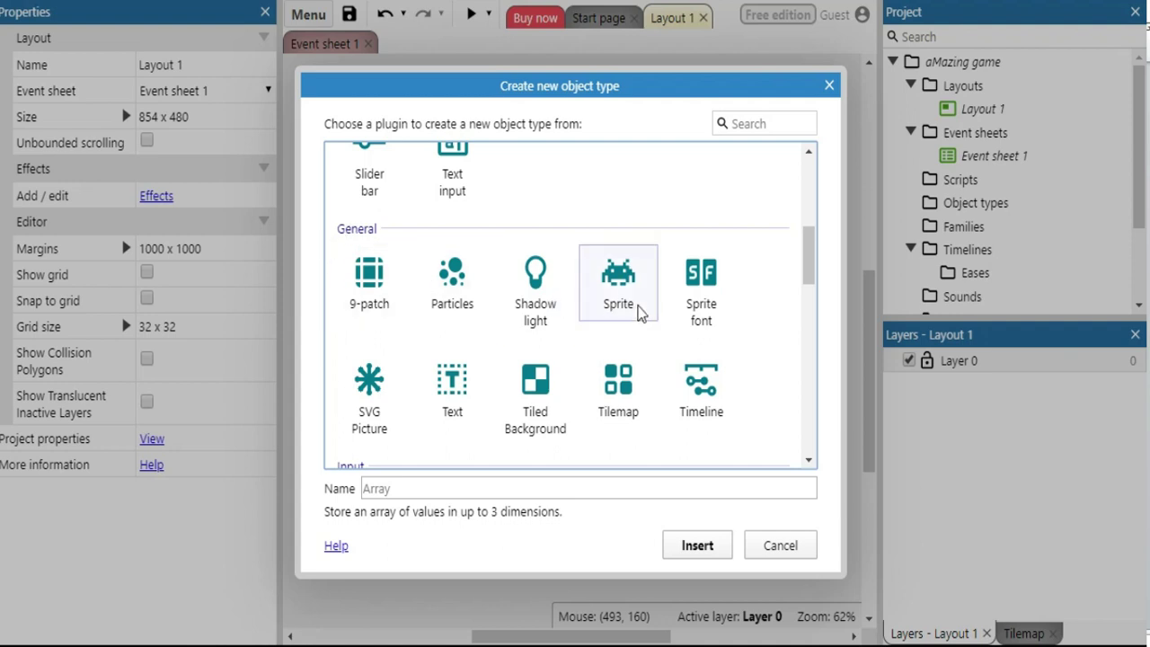
left_click(620, 286)
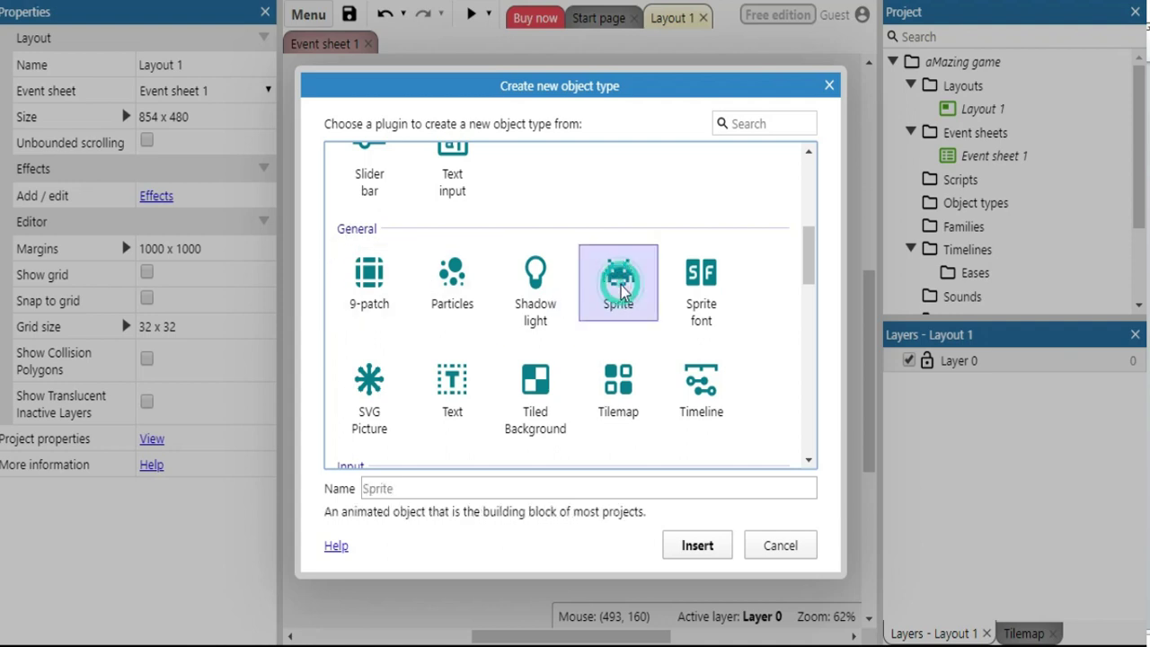
left_click(362, 489)
type("wall")
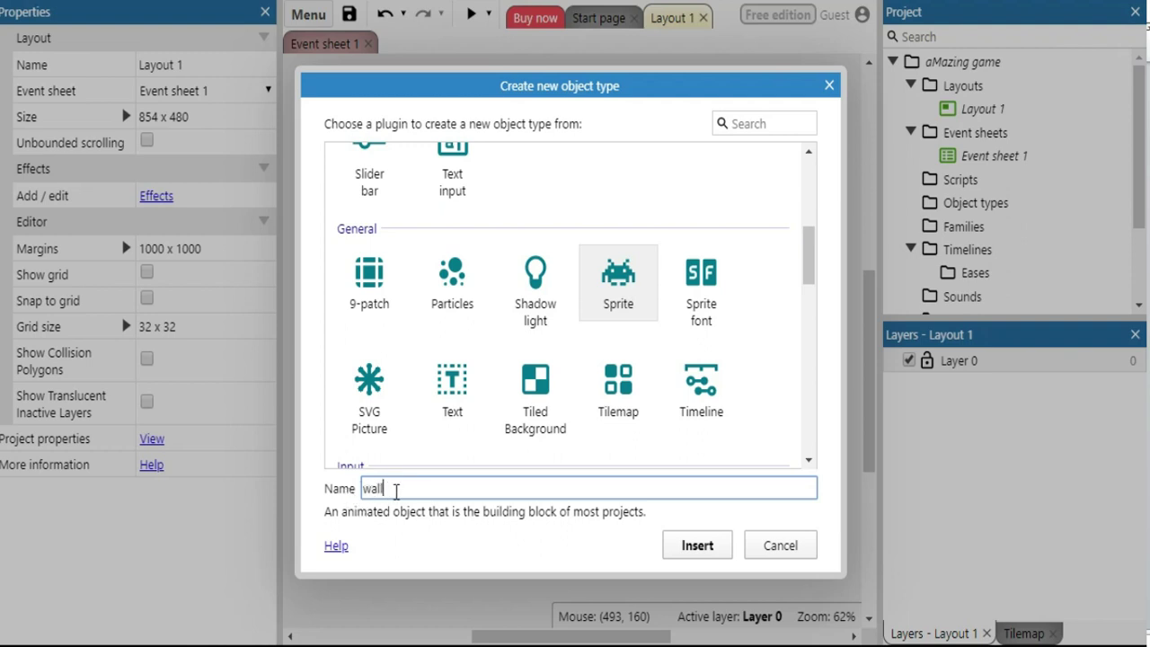
left_click(702, 550)
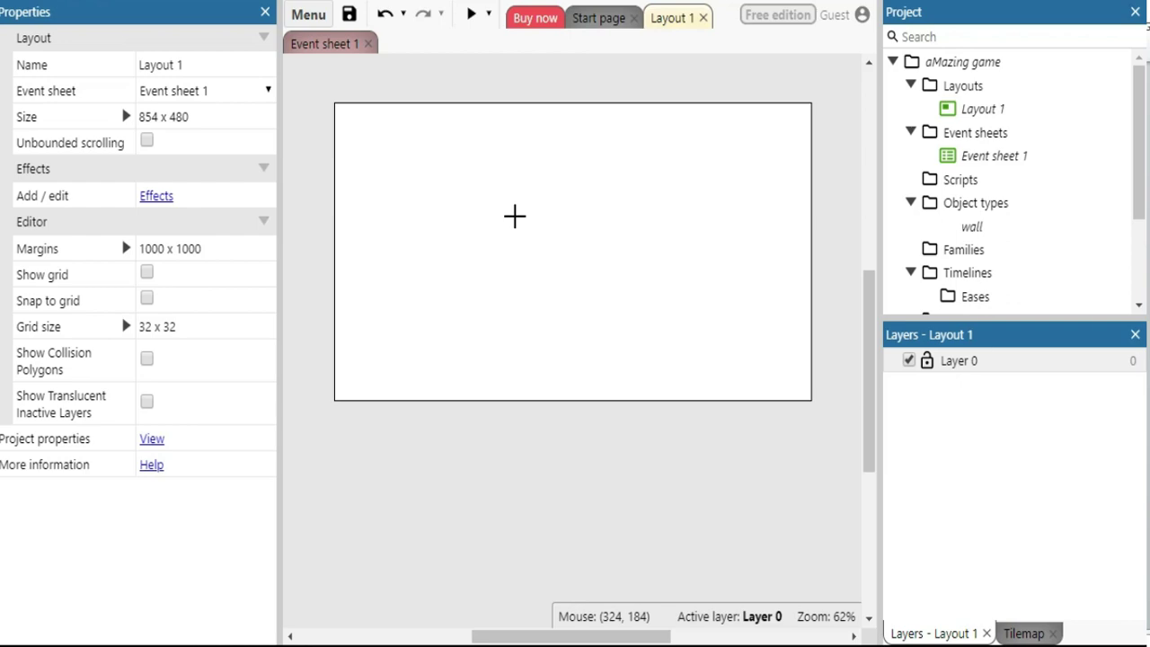
Place the wall sprite on the layout and fill its 250 x 250 image solid black
left_click(515, 216)
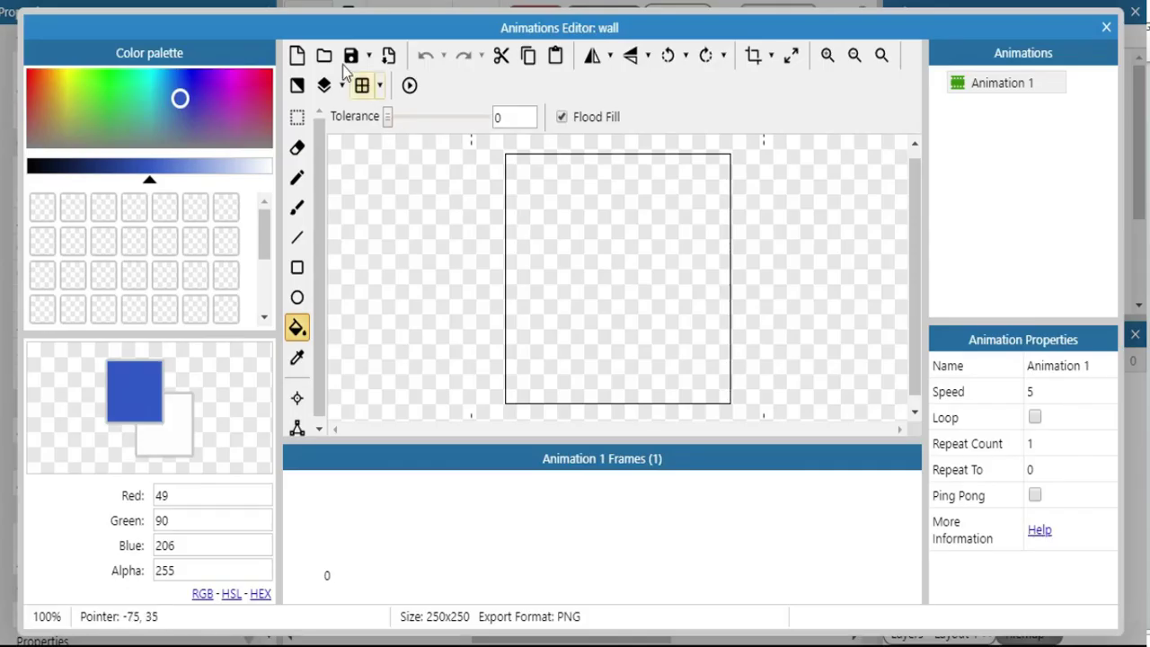
left_click_drag(348, 23, 338, 41)
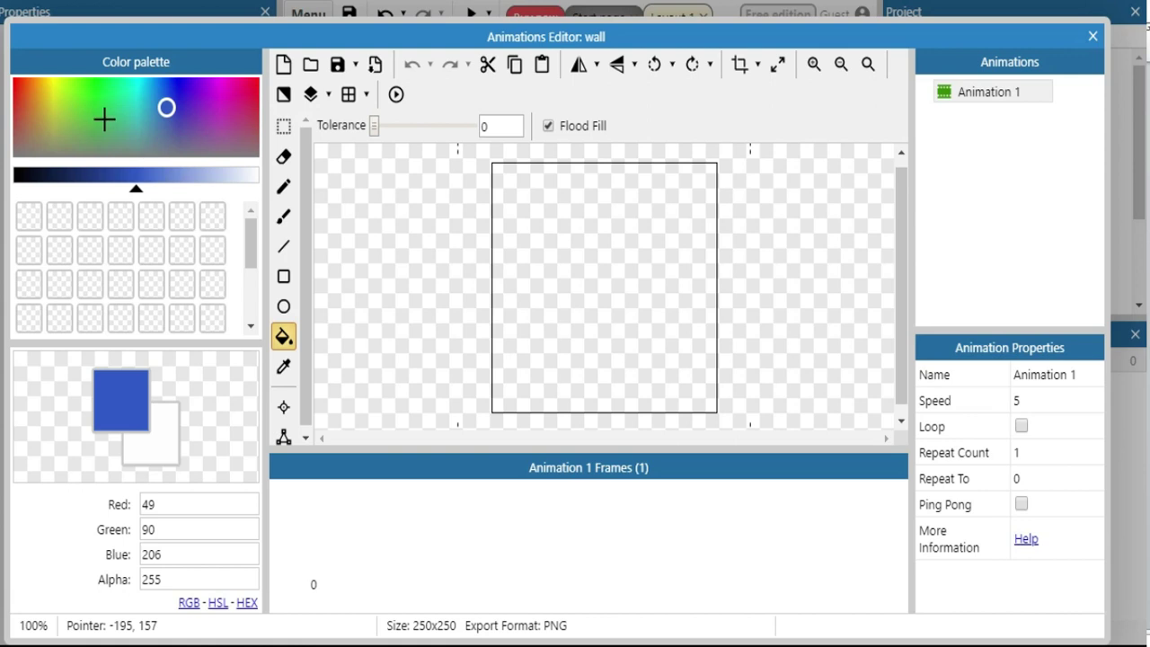
mouse_move(126, 131)
left_mouse_down()
mouse_move(80, 118)
mouse_move(123, 113)
mouse_move(192, 131)
mouse_move(166, 105)
mouse_move(141, 105)
left_mouse_up()
left_click_drag(136, 189, 11, 184)
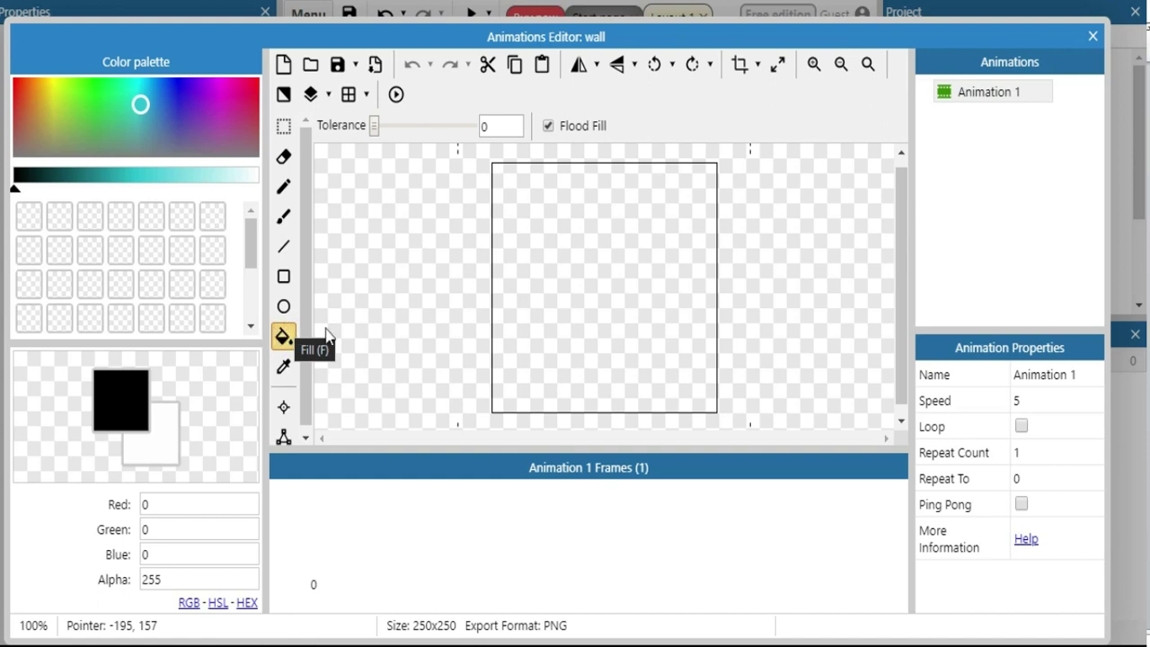
left_click(603, 281)
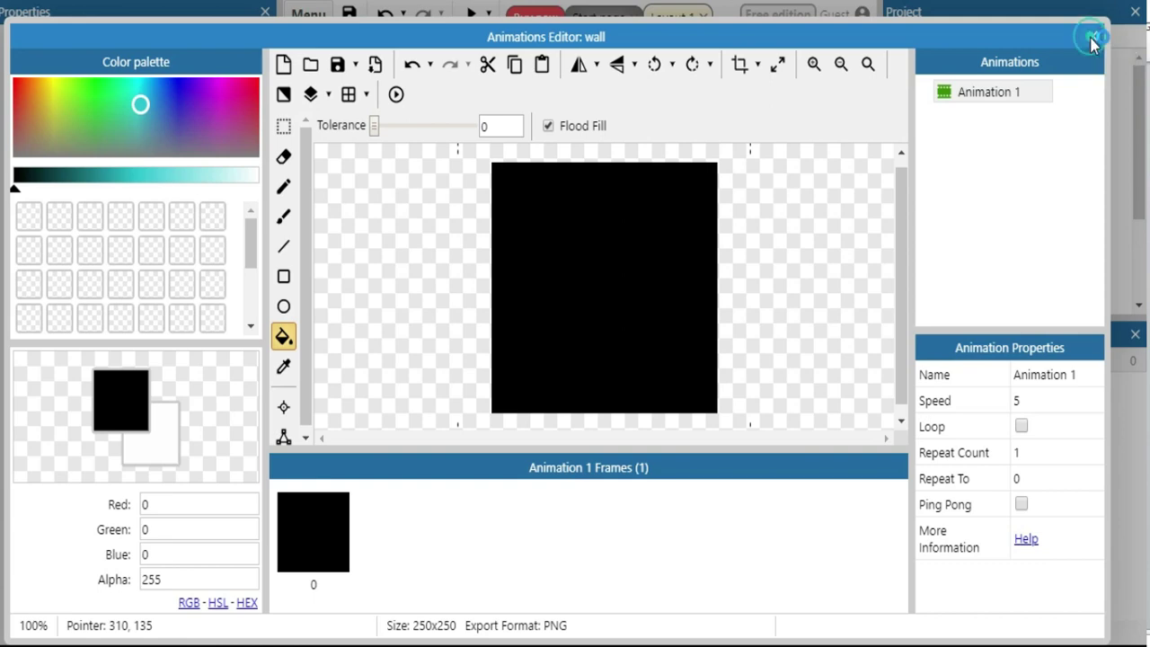
left_click(1092, 39)
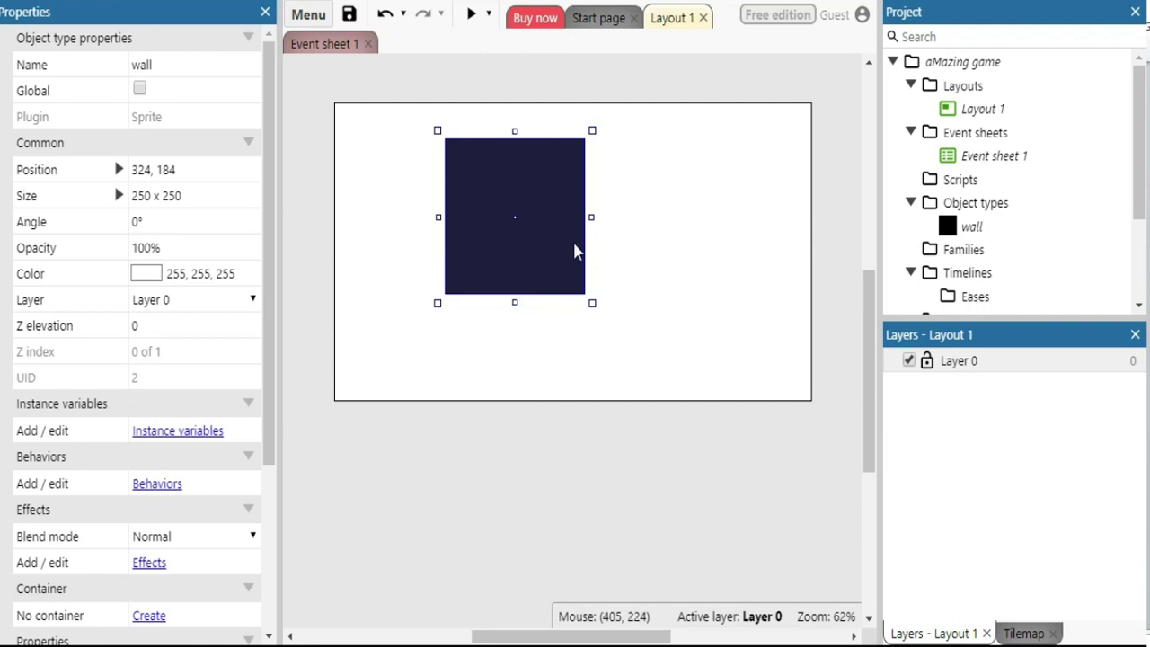
Resize the wall into a 21 x 480 strip running down the layout's left edge
left_click_drag(593, 217, 337, 144)
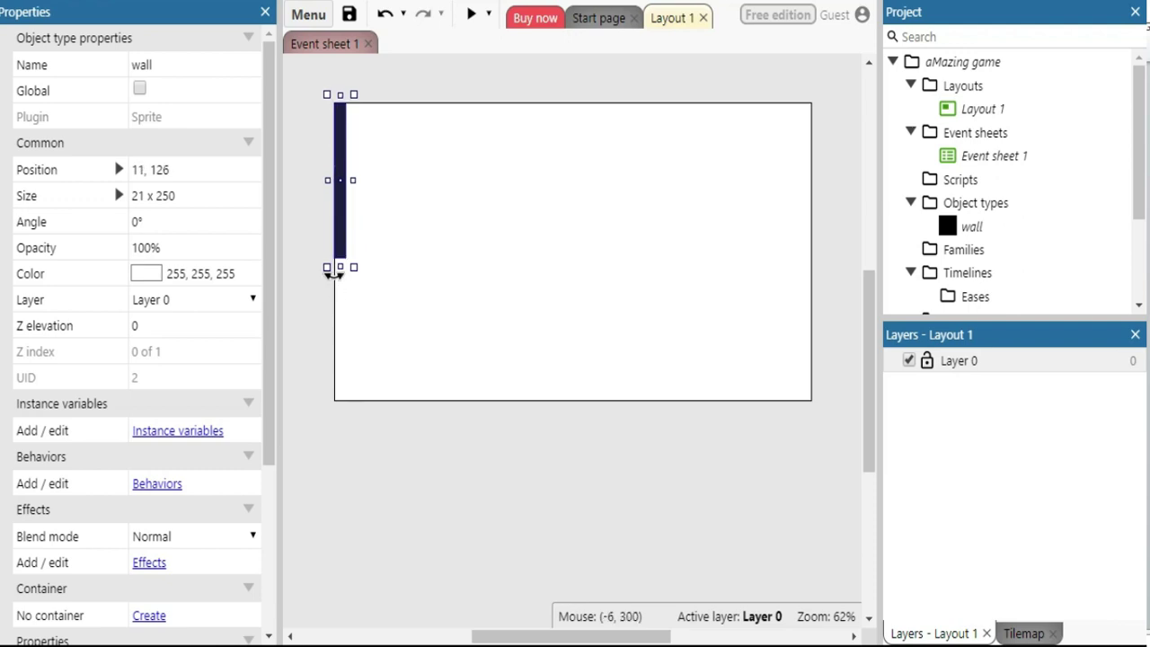
left_click_drag(342, 267, 372, 411)
left_click(369, 448)
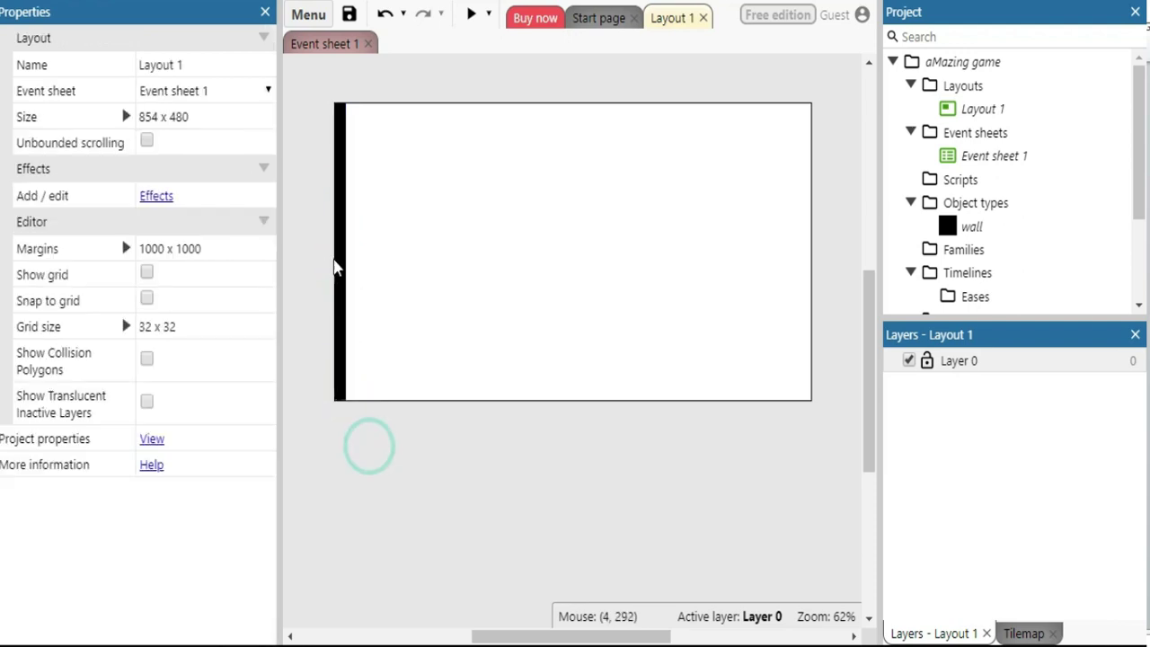
left_click(337, 237)
left_click(634, 154)
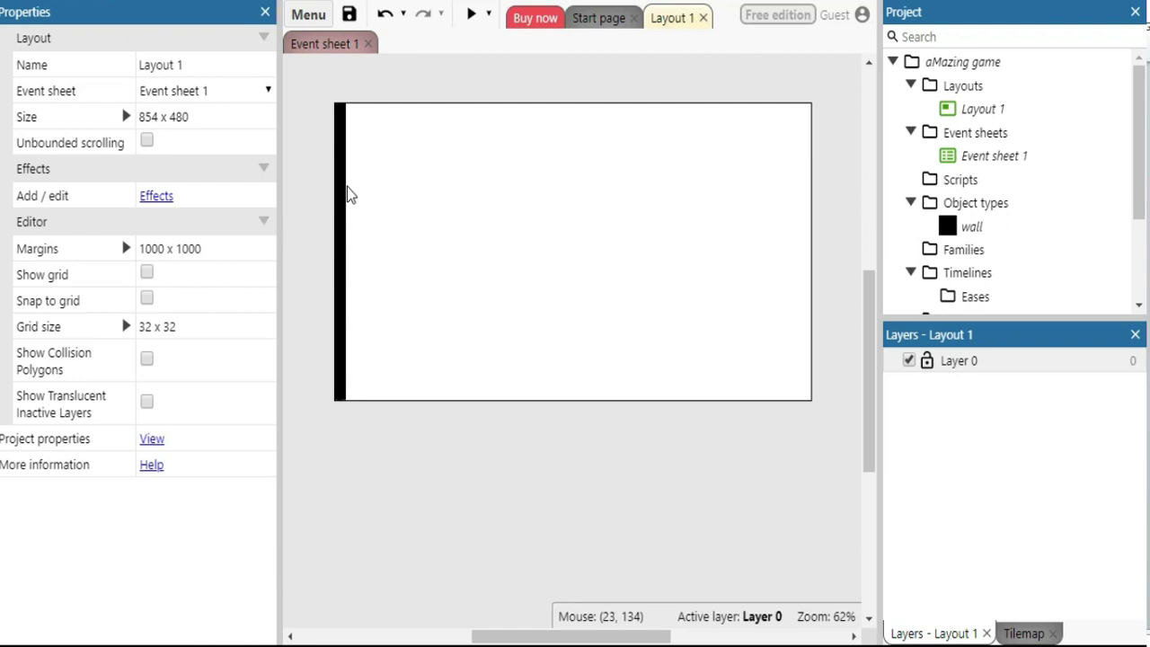
left_click(388, 229)
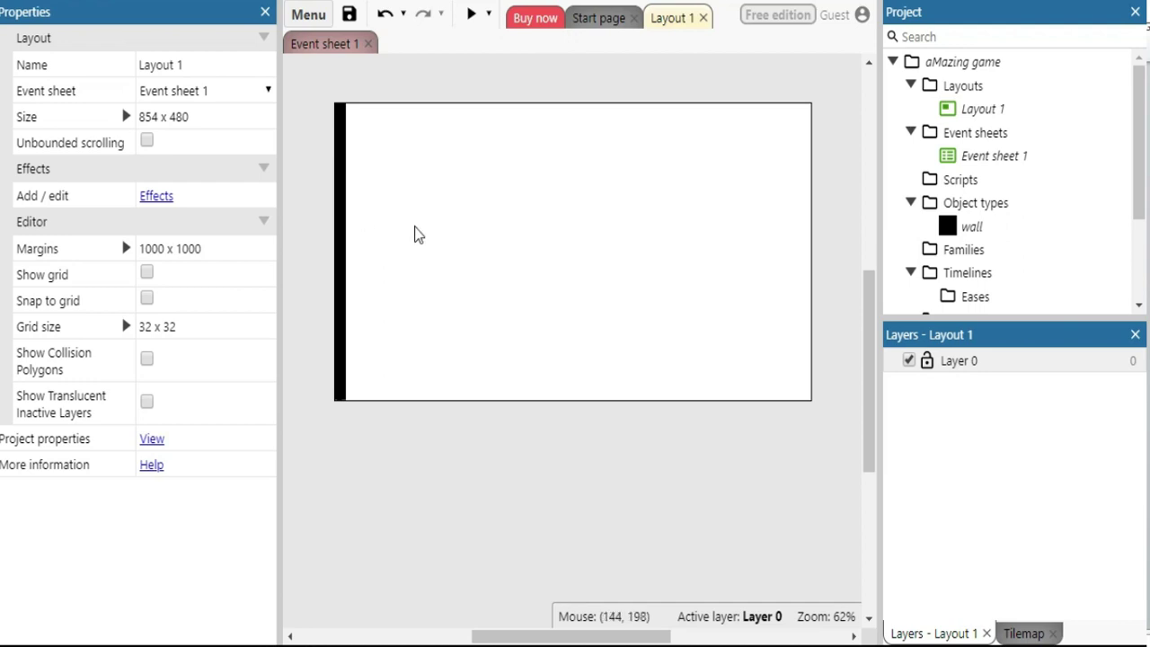
left_click(340, 219)
left_click(473, 208)
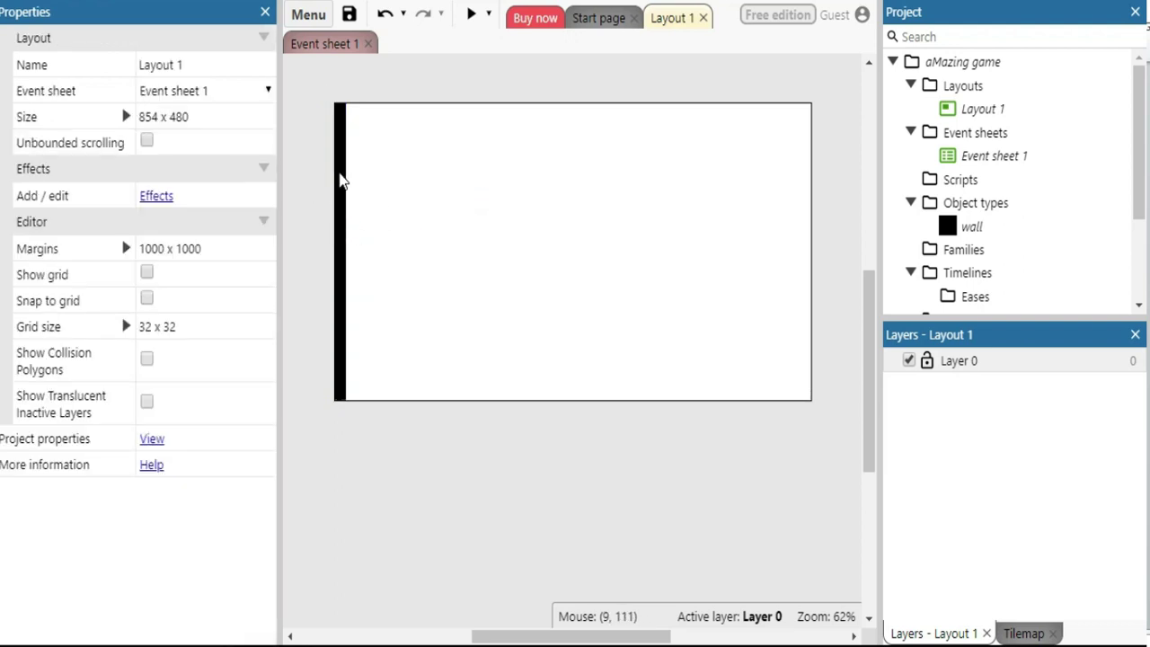
left_click(339, 175)
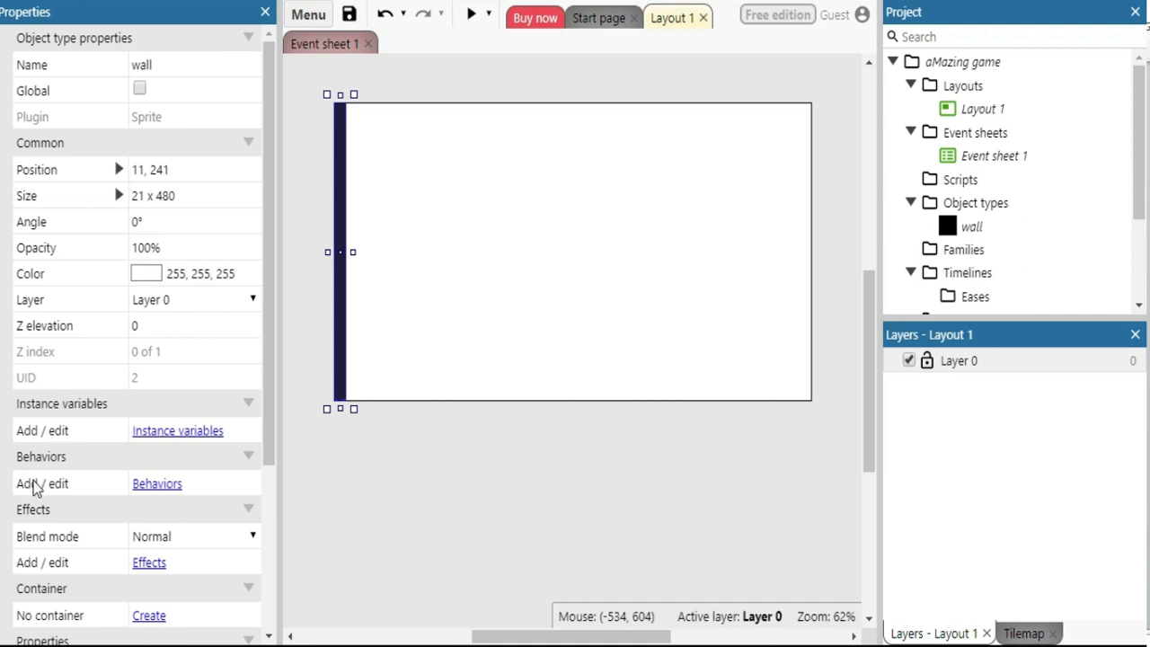
Add the Solid behavior to the wall object so it blocks movement
left_click(158, 489)
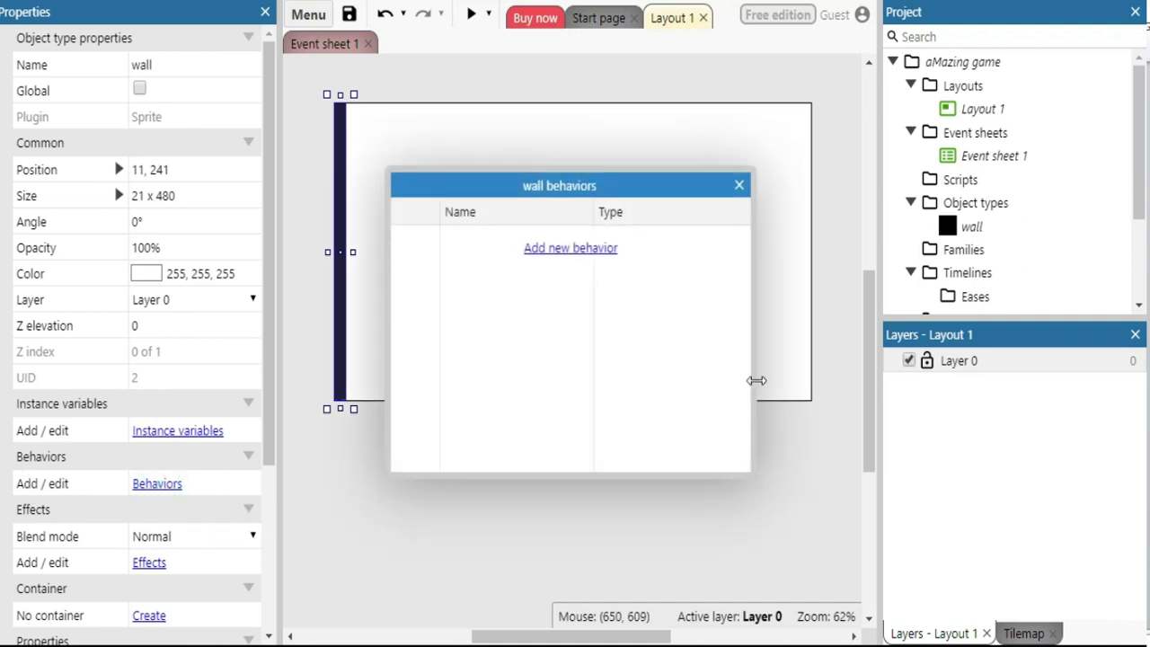
left_click(563, 255)
left_click_drag(442, 91, 522, 87)
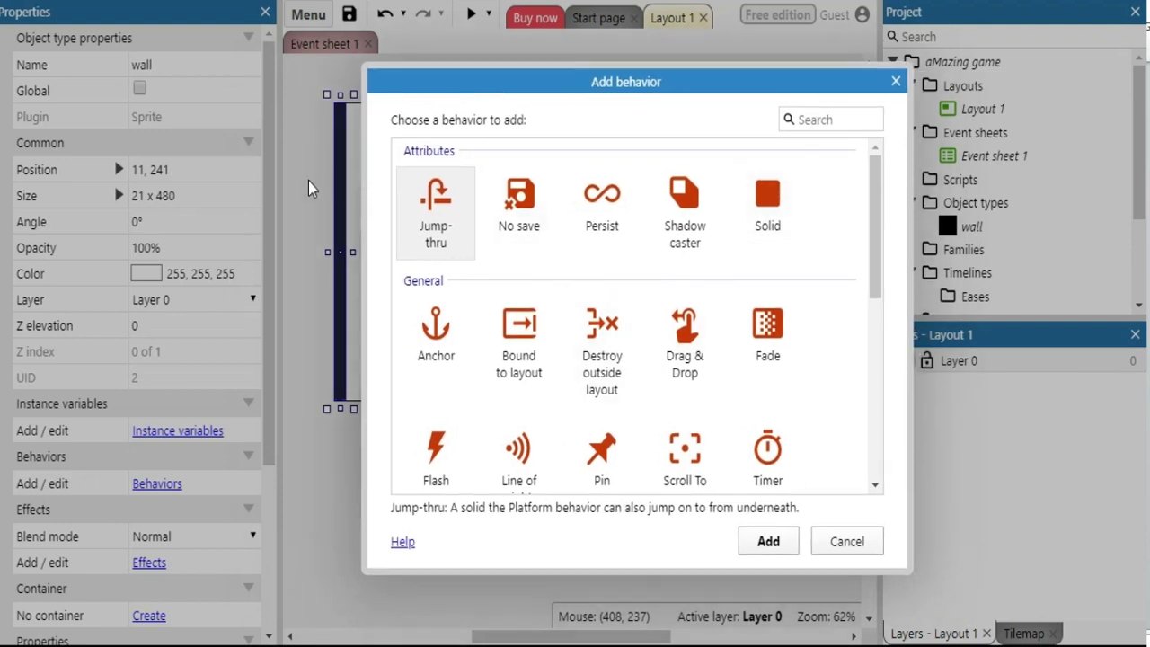
left_click(770, 206)
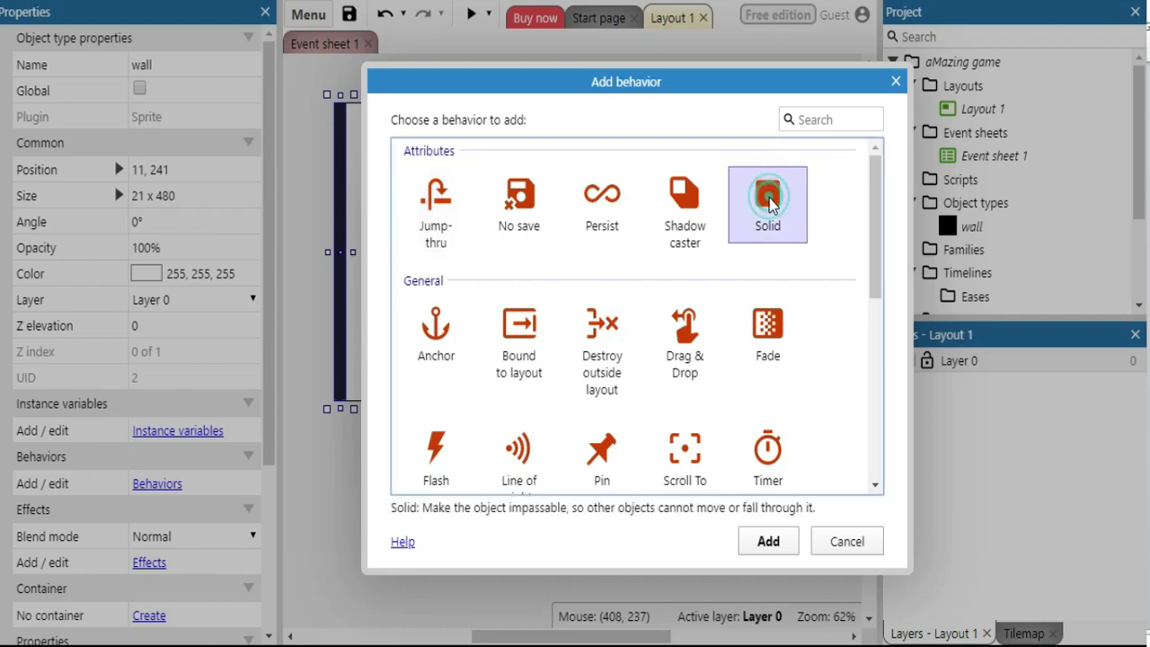
left_click(770, 541)
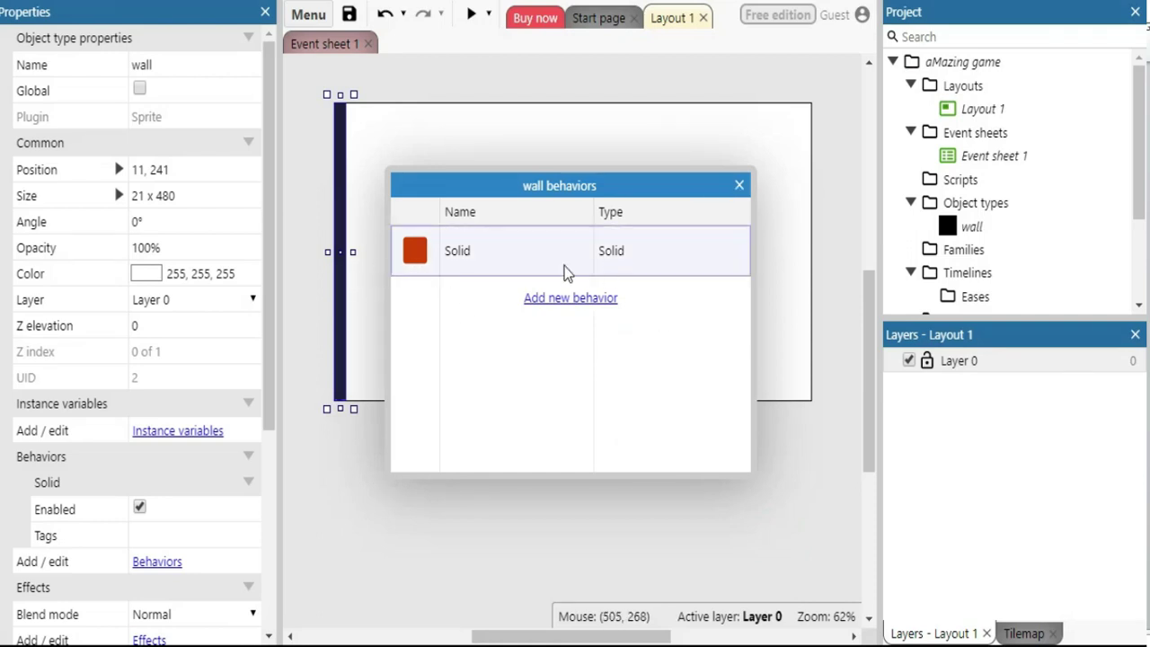
left_click(740, 185)
left_click(520, 423)
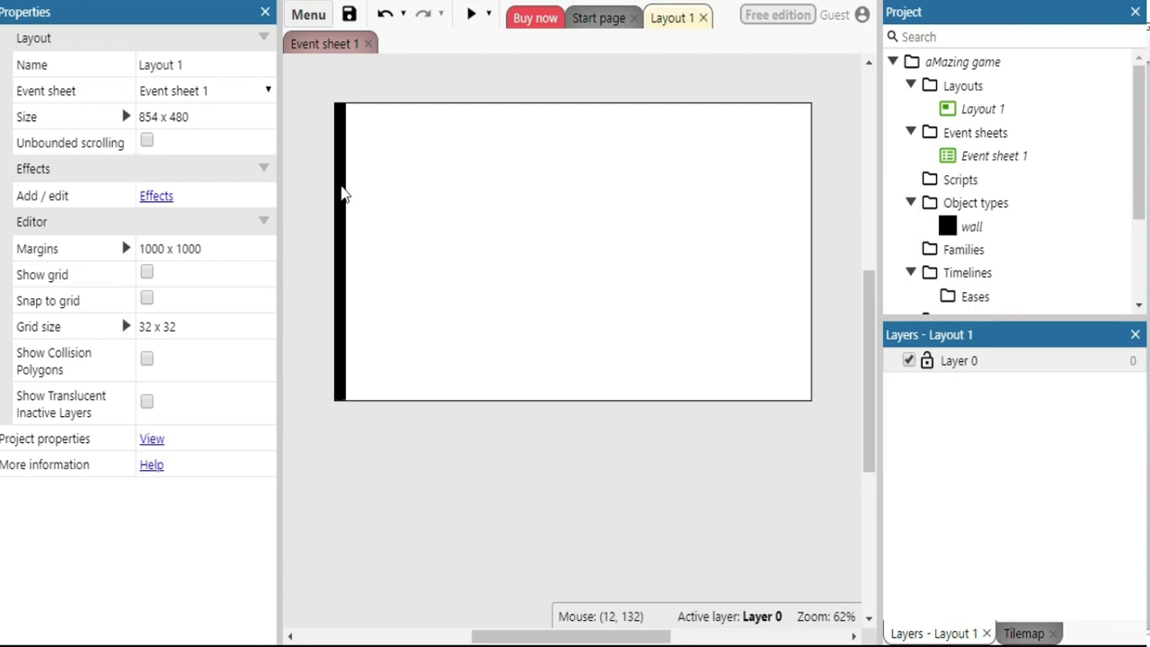
left_click(342, 193)
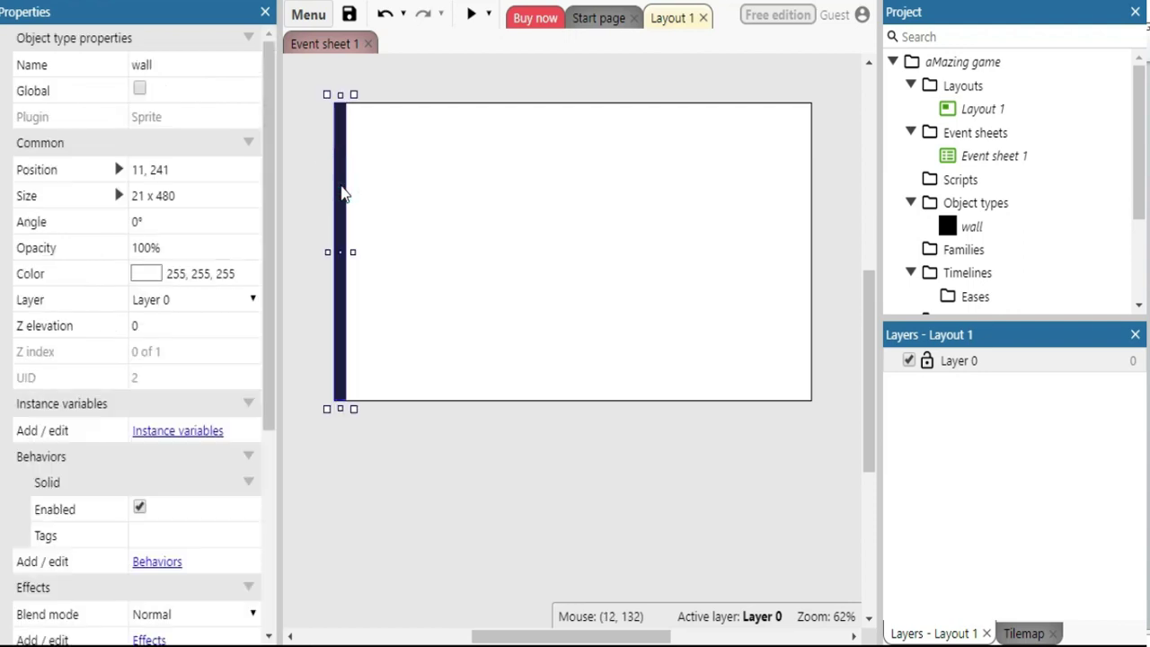
Copy the left wall strip and place the copy flush with the right edge at 843, 239
right_click(343, 193)
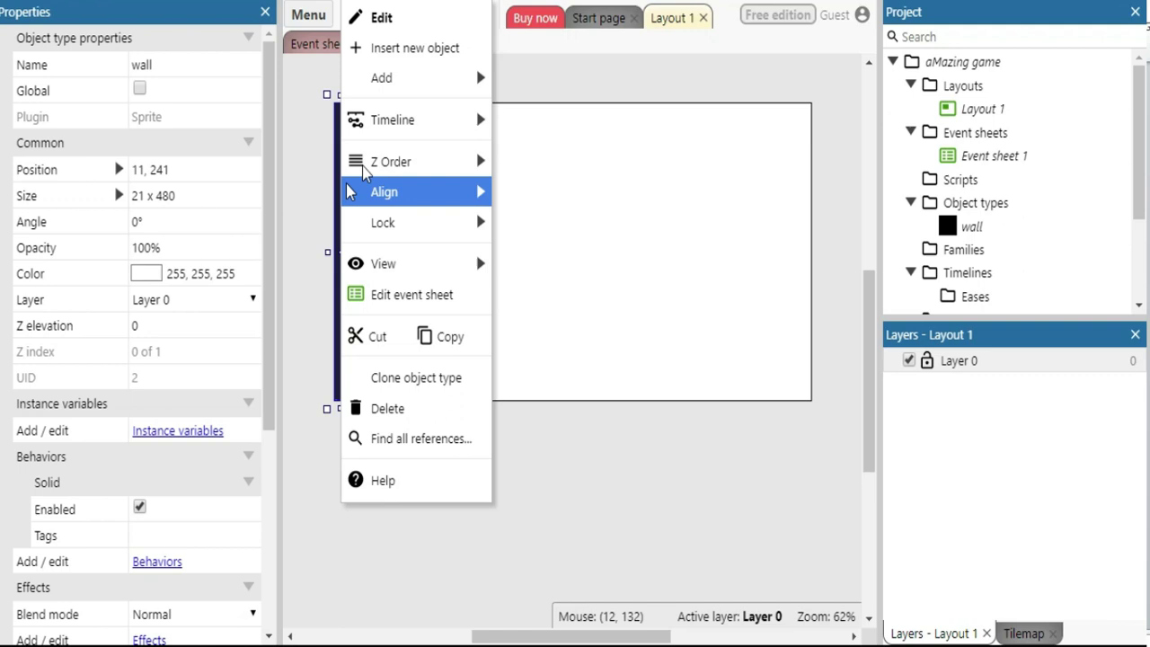
left_click(446, 336)
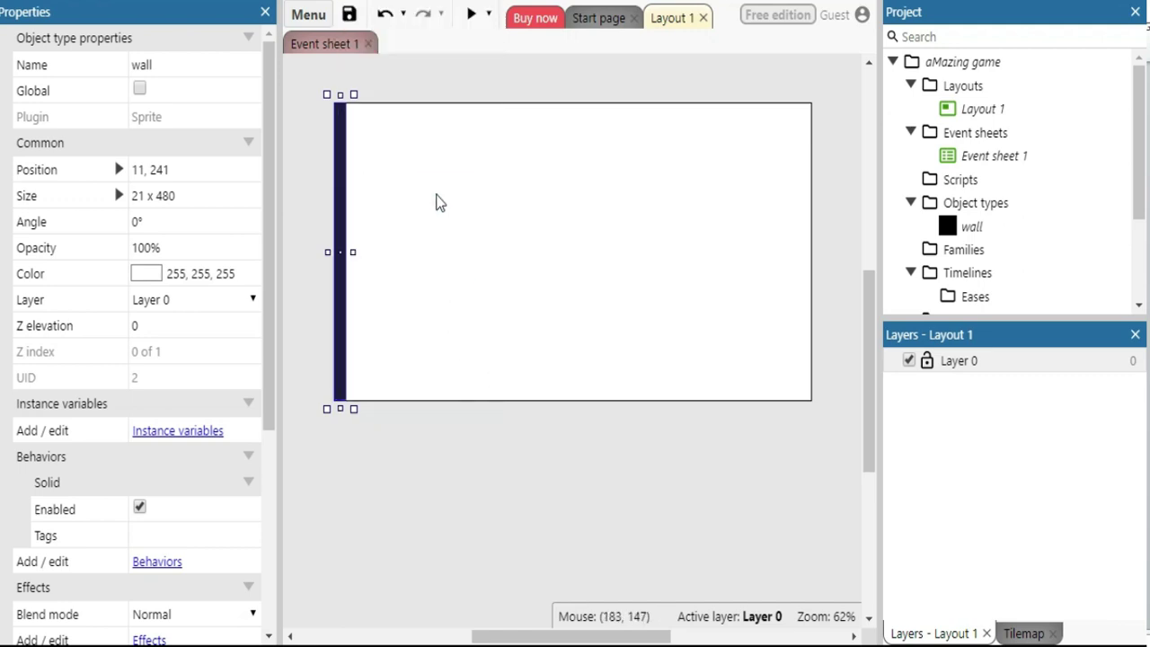
right_click(435, 202)
left_click(500, 371)
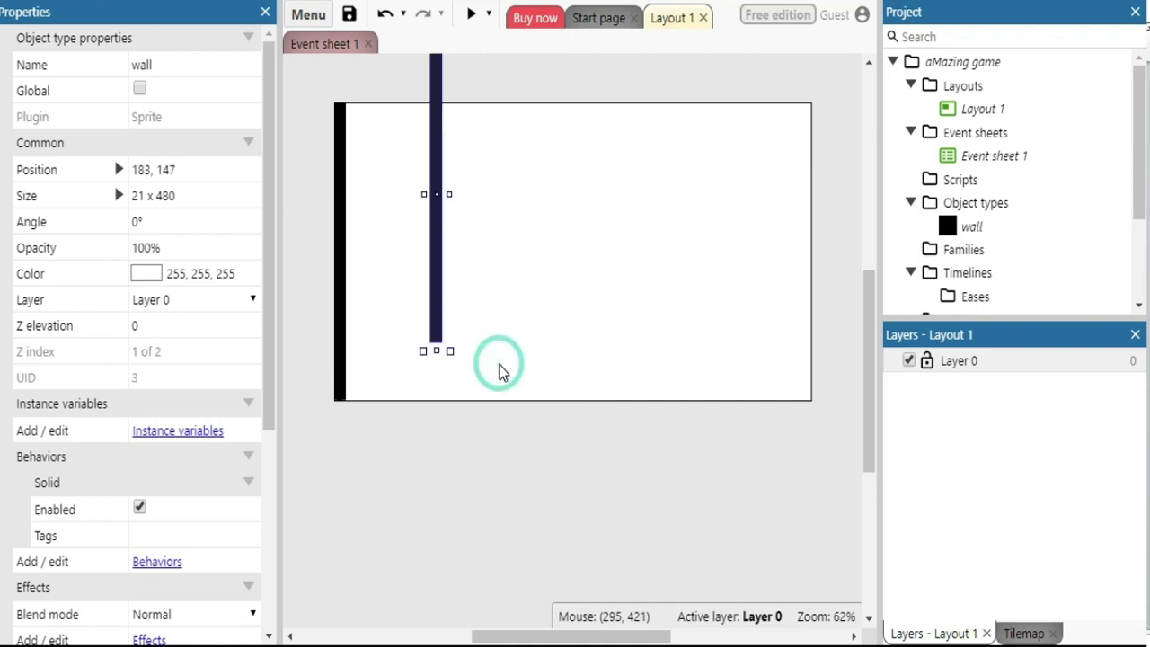
left_click_drag(439, 119, 812, 185)
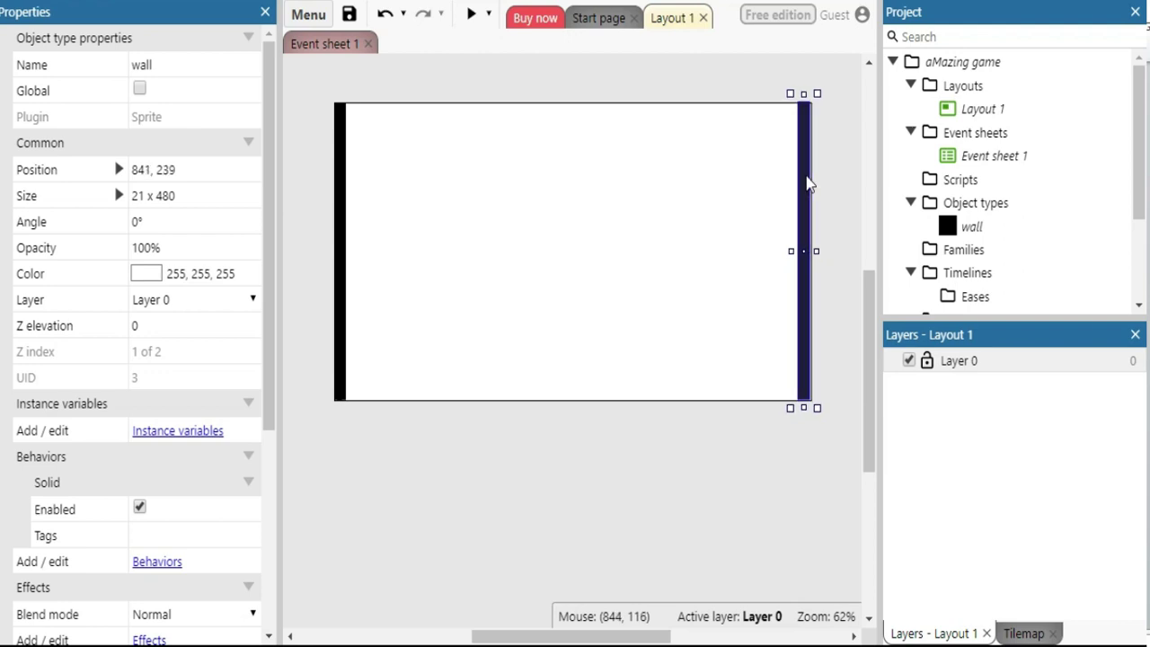
left_click_drag(807, 184, 808, 183)
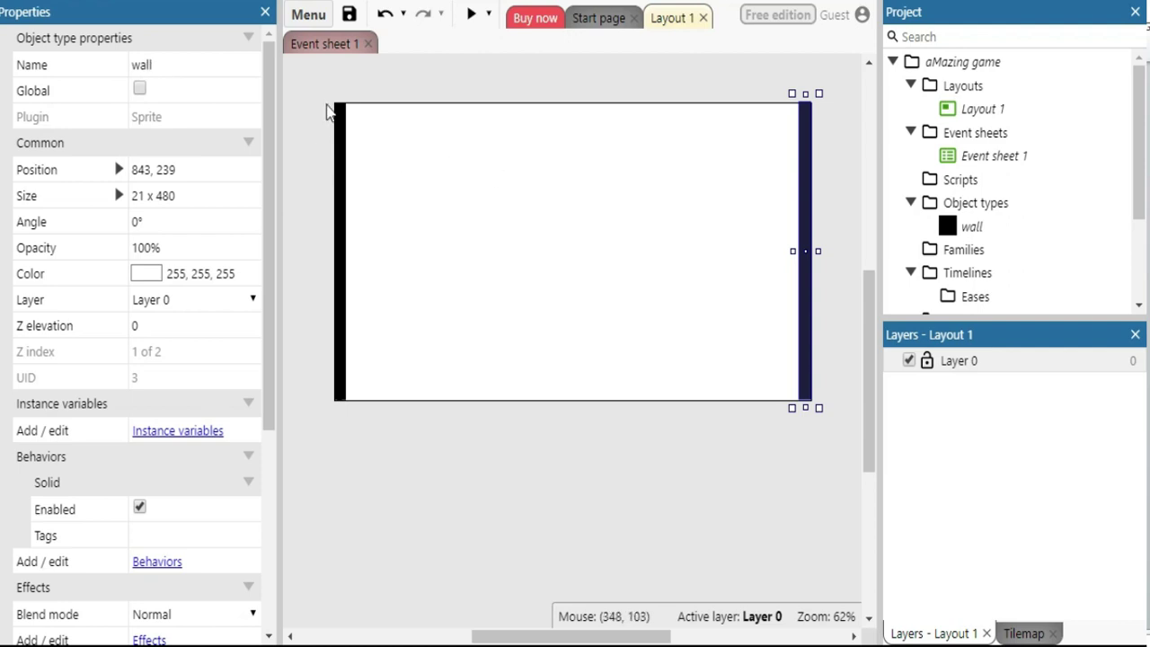
left_click(157, 561)
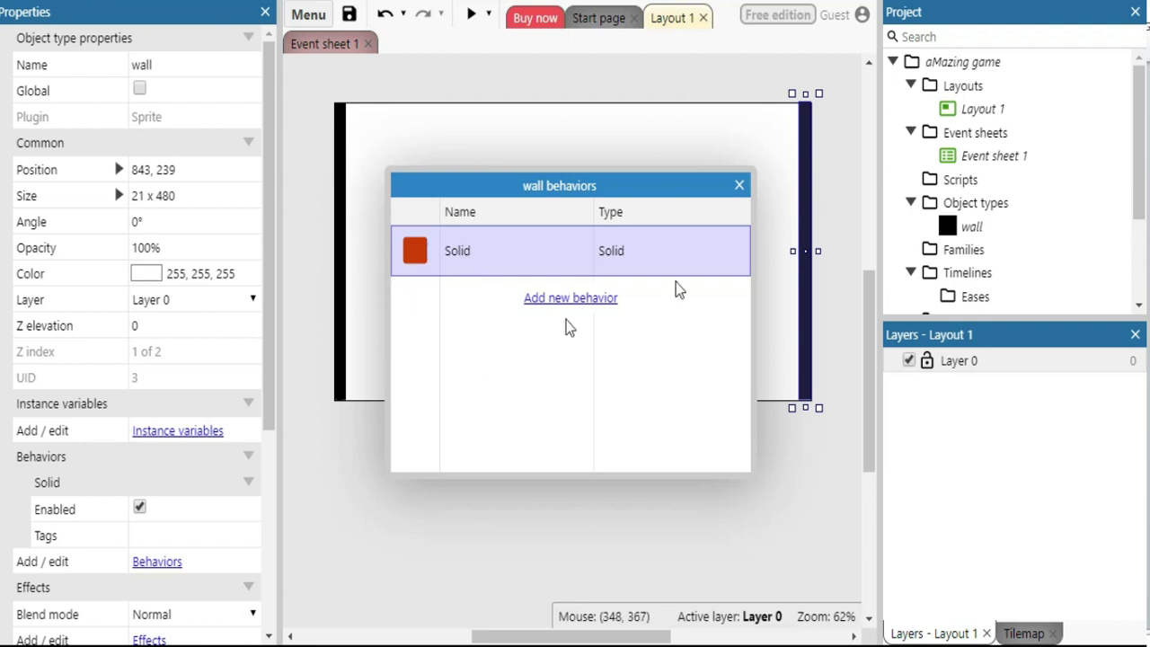
left_click(740, 185)
right_click(508, 207)
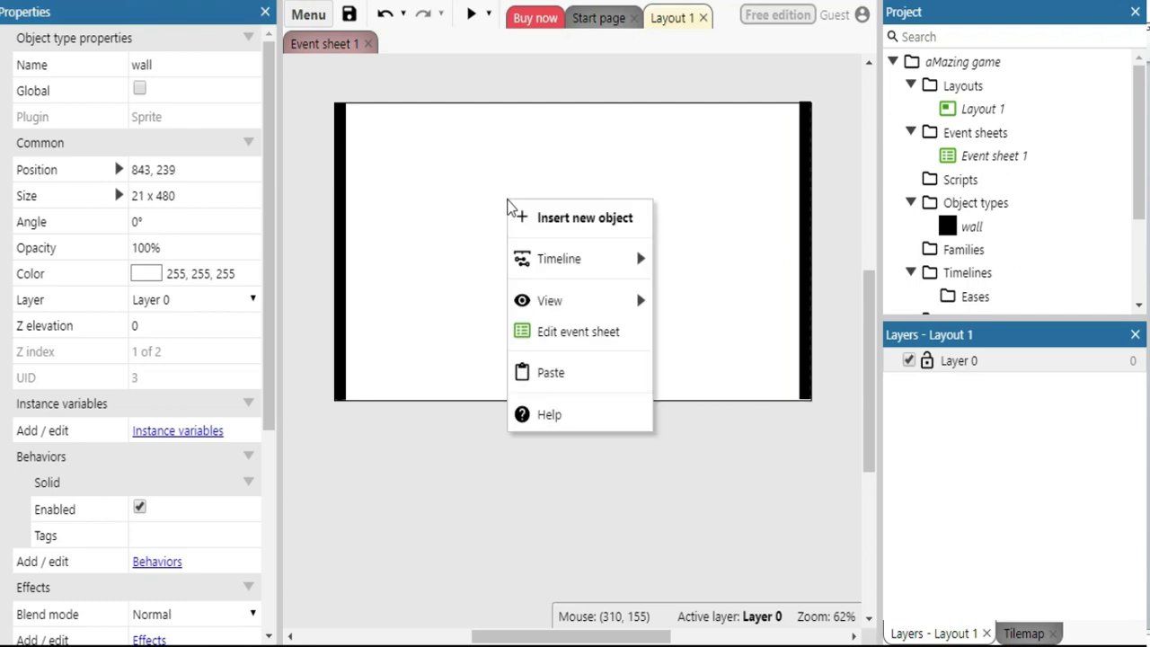
Paste a wall, set its Angle to 90°, and stretch it 844 wide along the top edge
left_click(543, 369)
left_click_drag(504, 135, 549, 186)
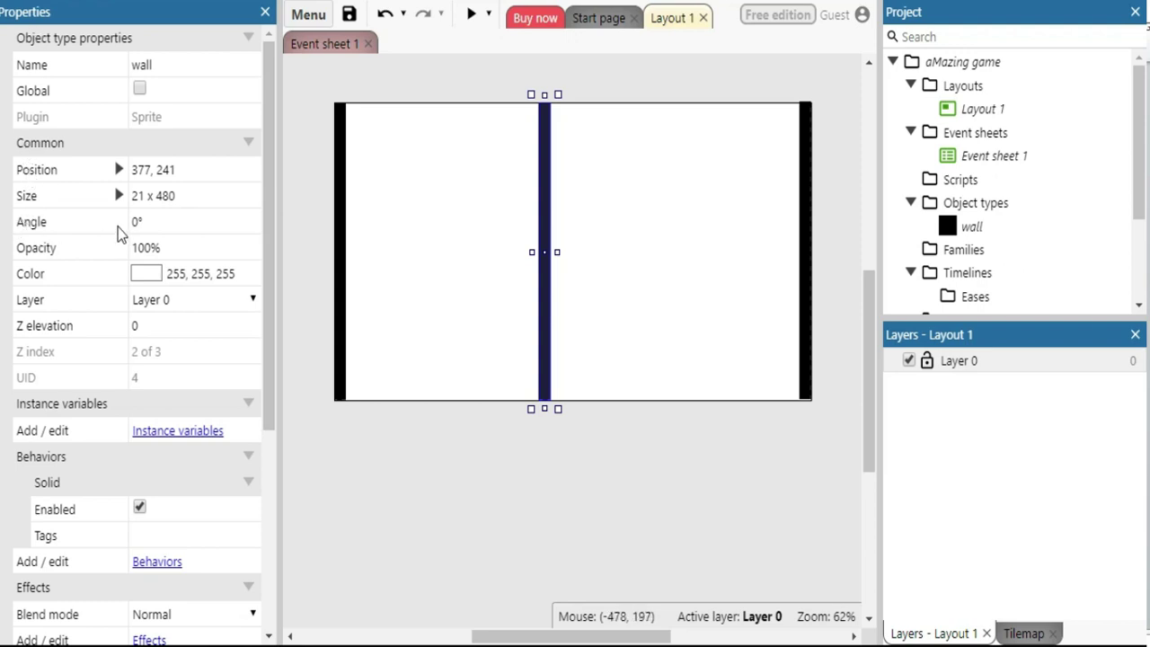
left_click(153, 221)
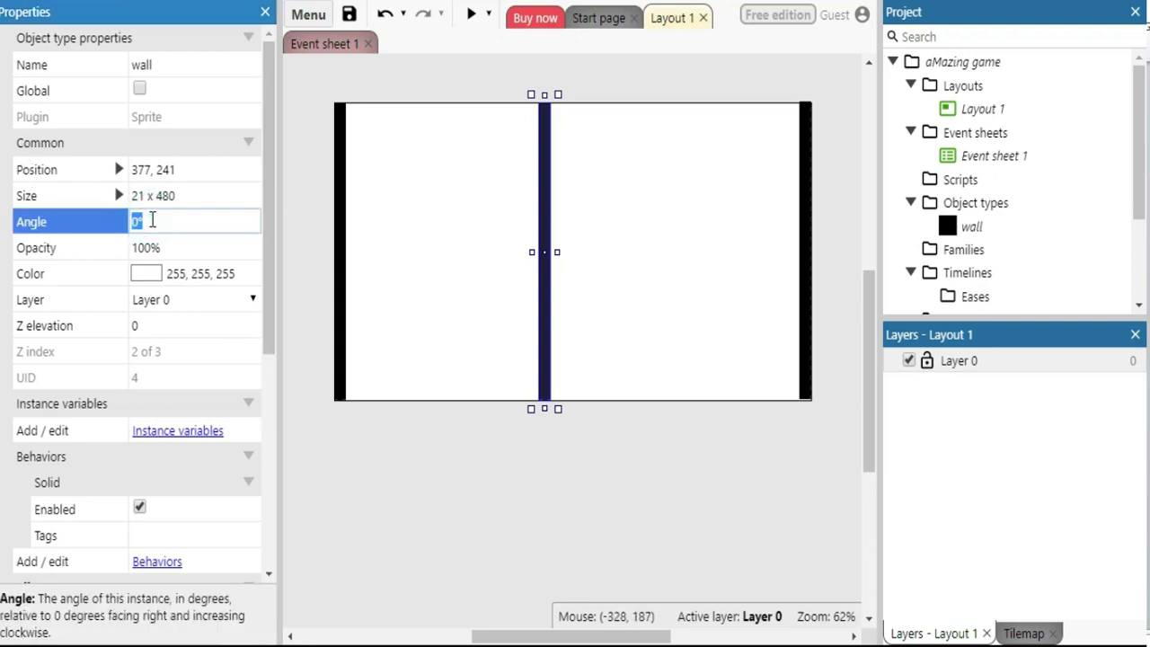
key("Tab")
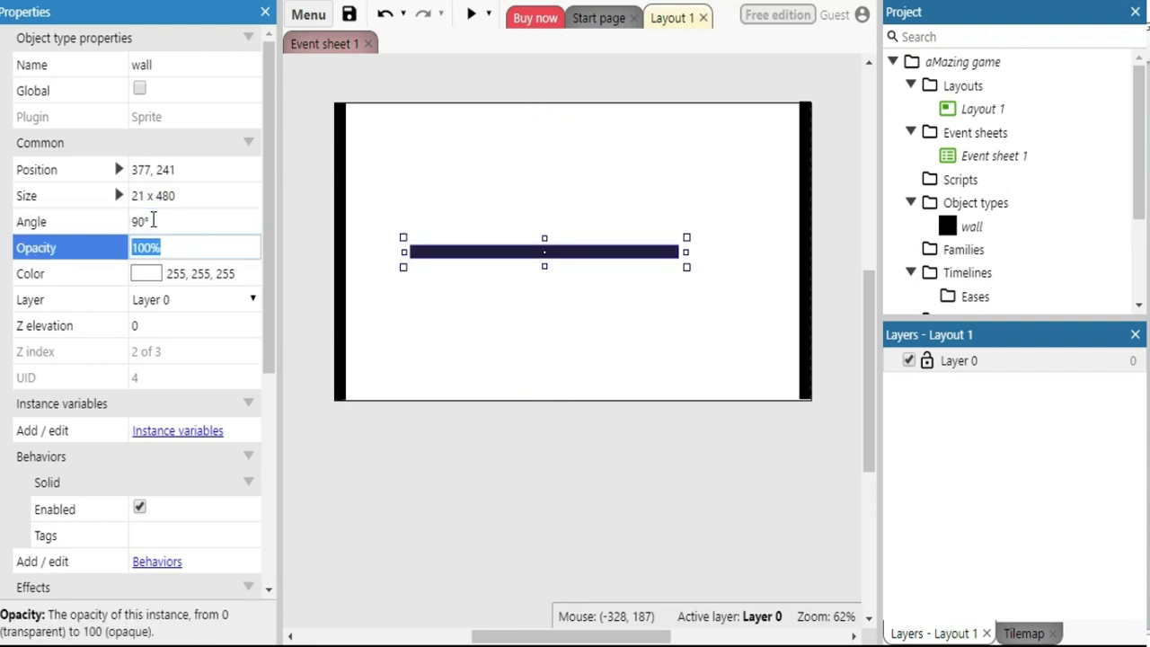
left_click_drag(494, 256, 416, 120)
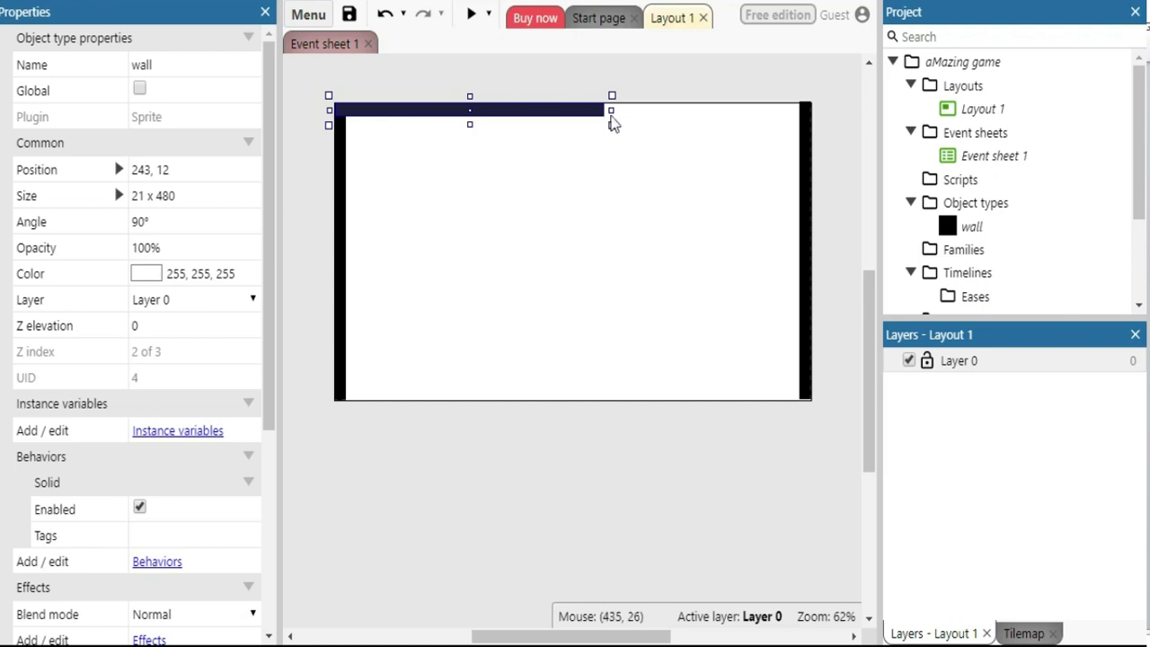
left_click_drag(616, 110, 821, 120)
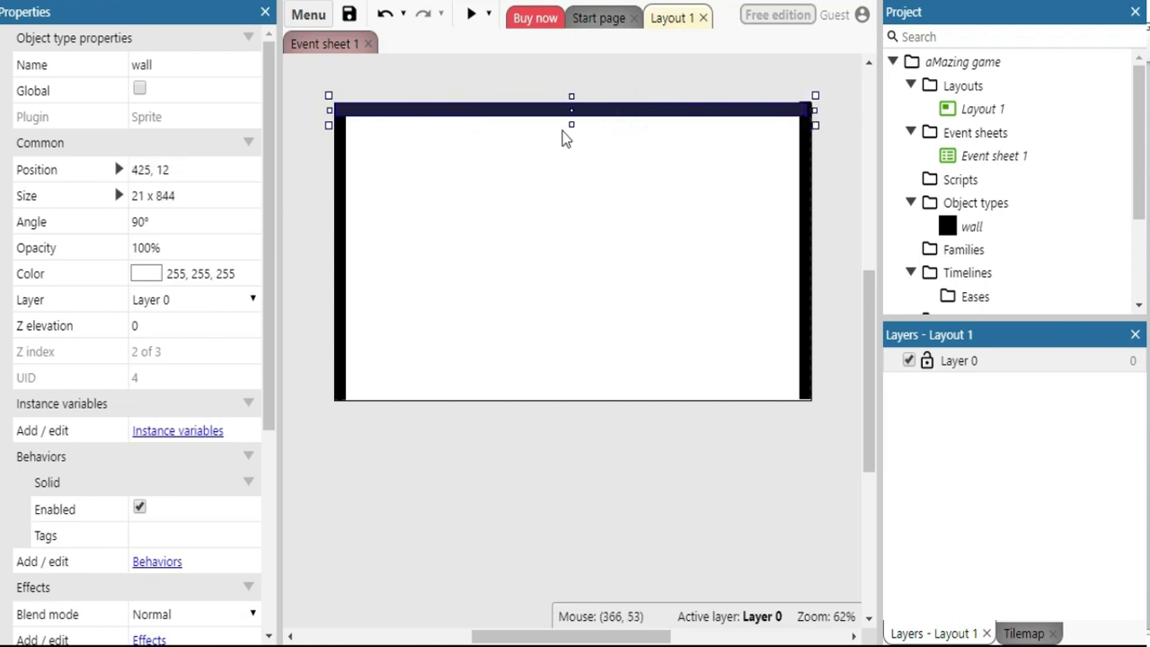
Copy the top wall and move the copy down to the layout's bottom edge
right_click(505, 121)
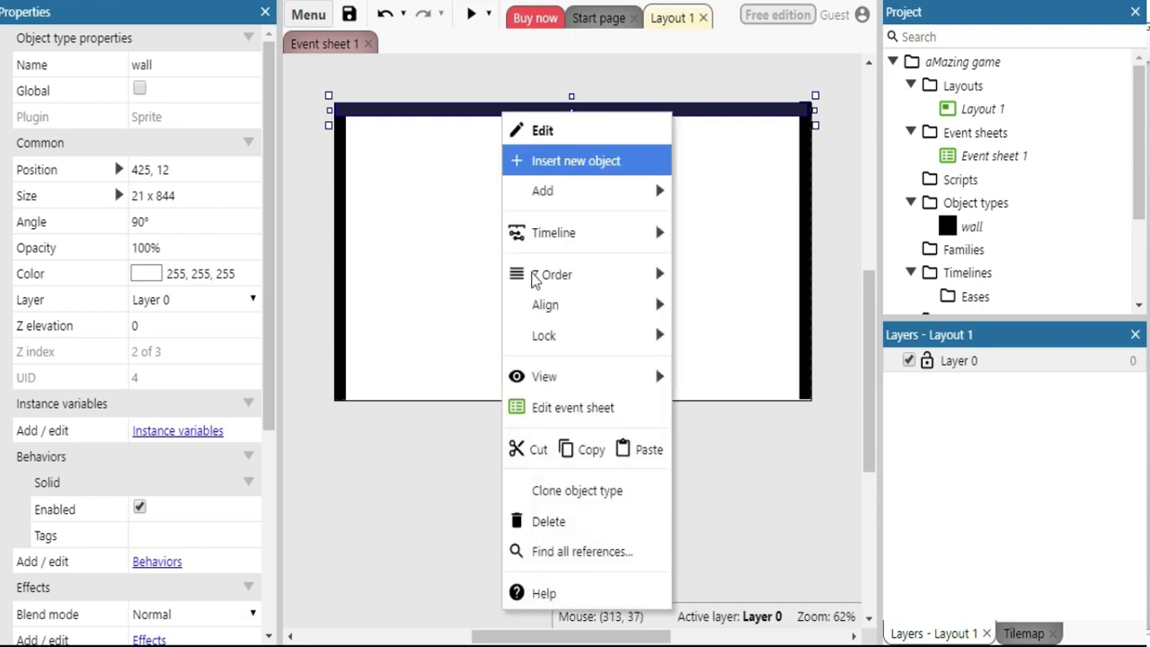
left_click(587, 450)
right_click(486, 180)
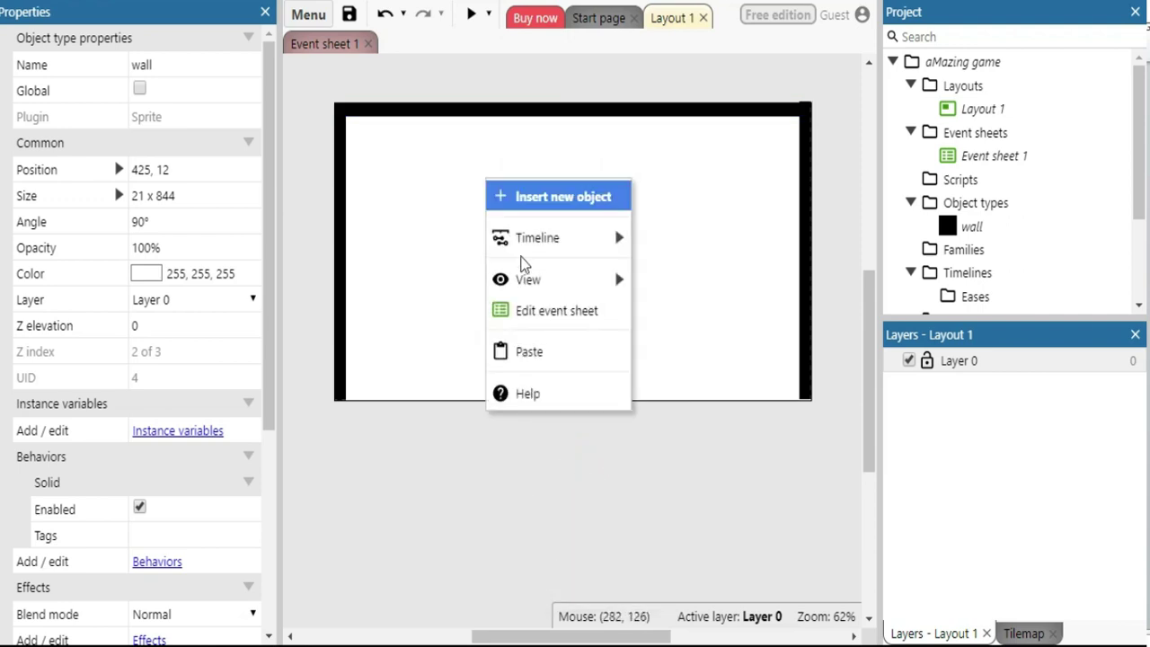
left_click(538, 351)
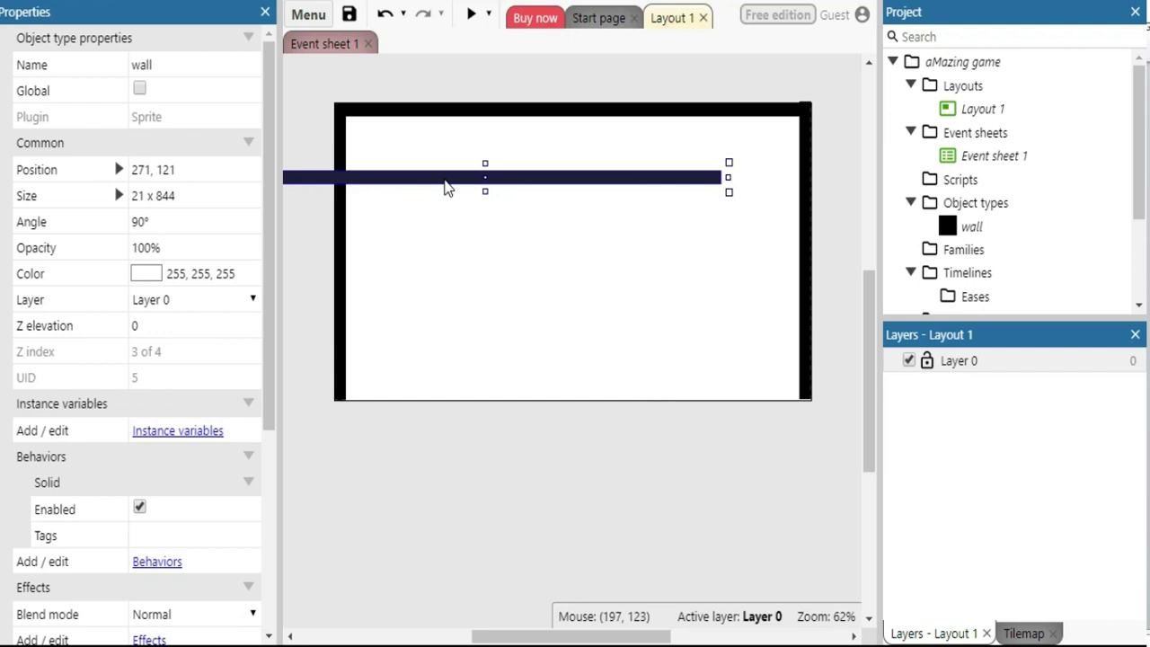
left_click_drag(422, 186, 494, 402)
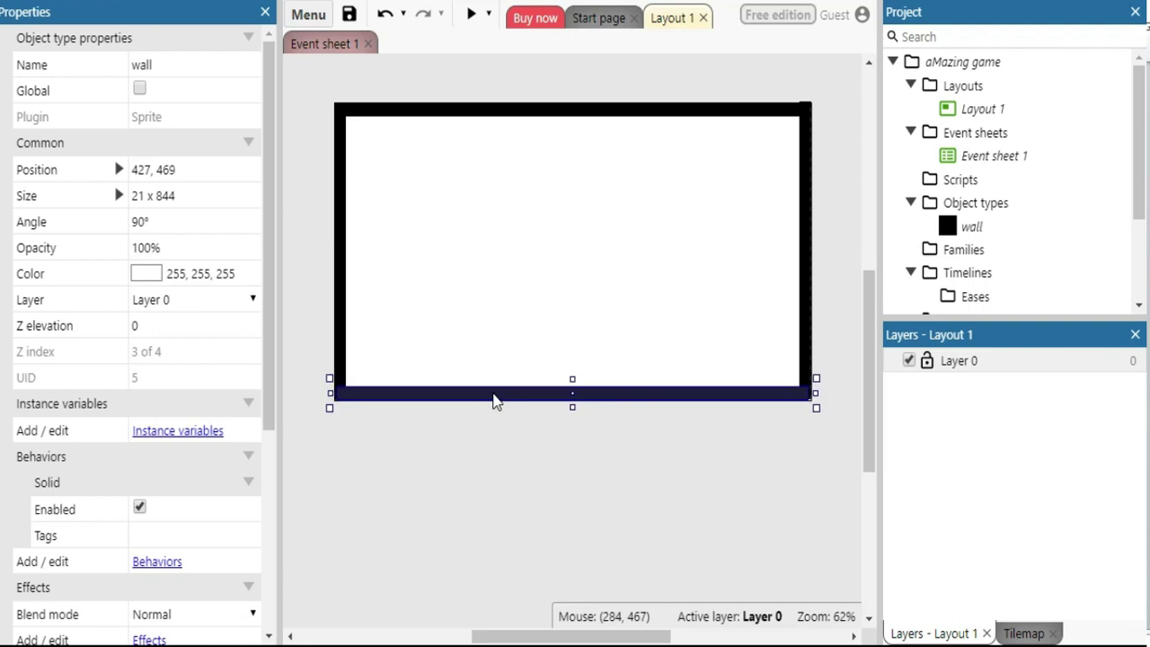
left_click(484, 465)
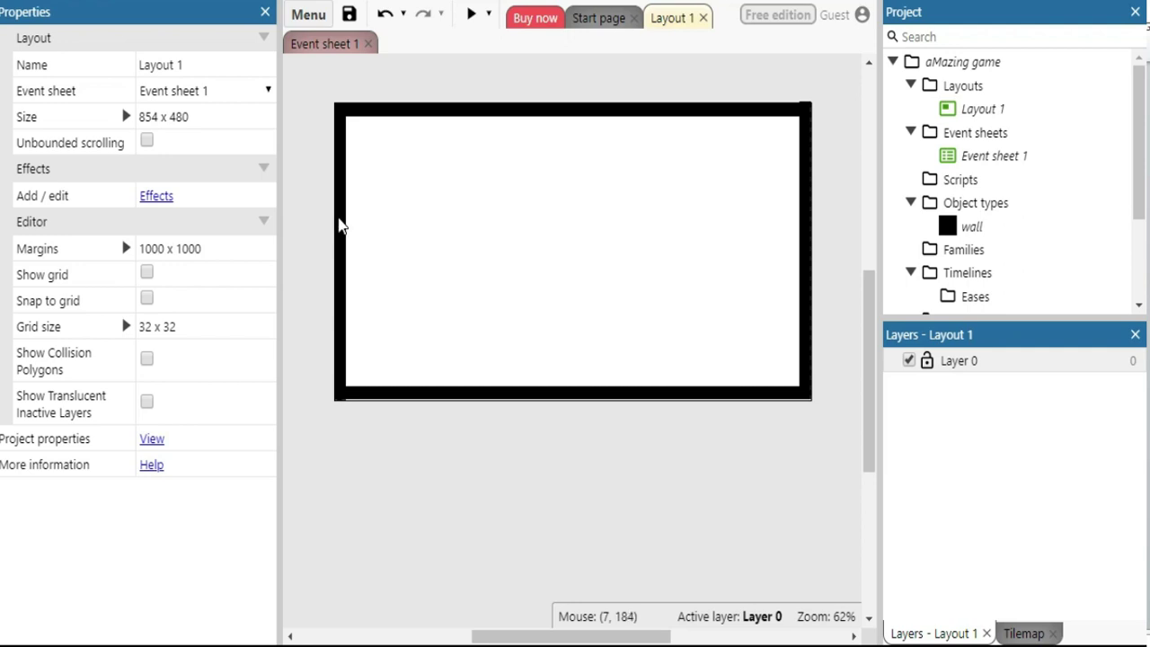
Paste a horizontal wall, shorten it to 160, and set it against the right border at 767, 137
right_click(340, 225)
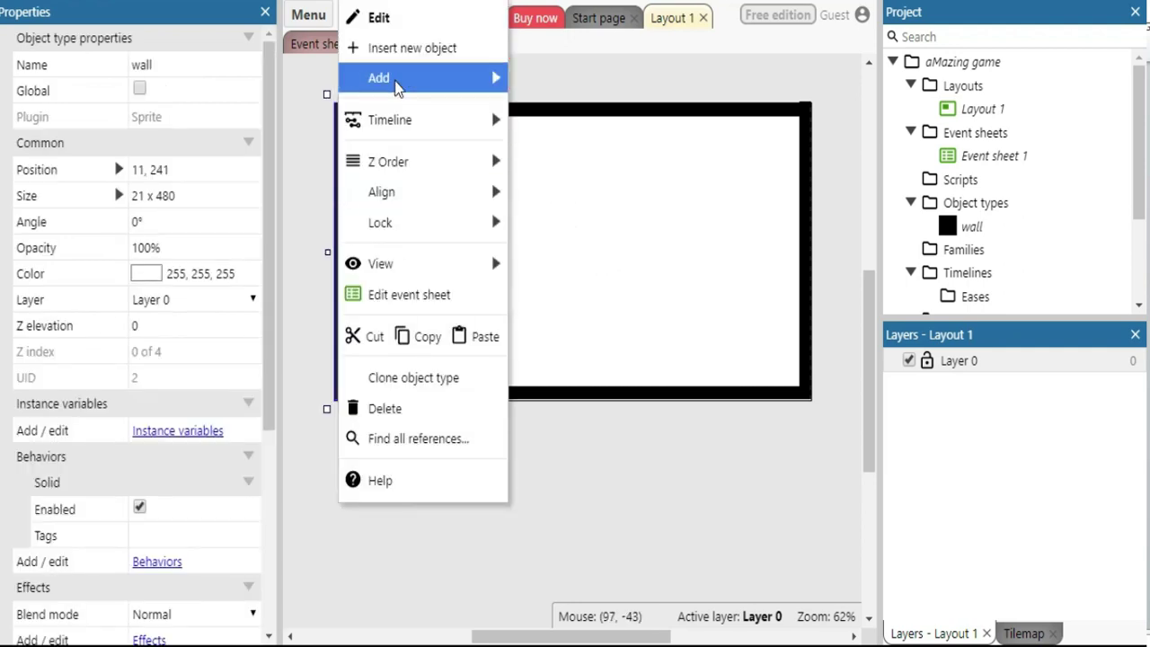
mouse_move(398, 84)
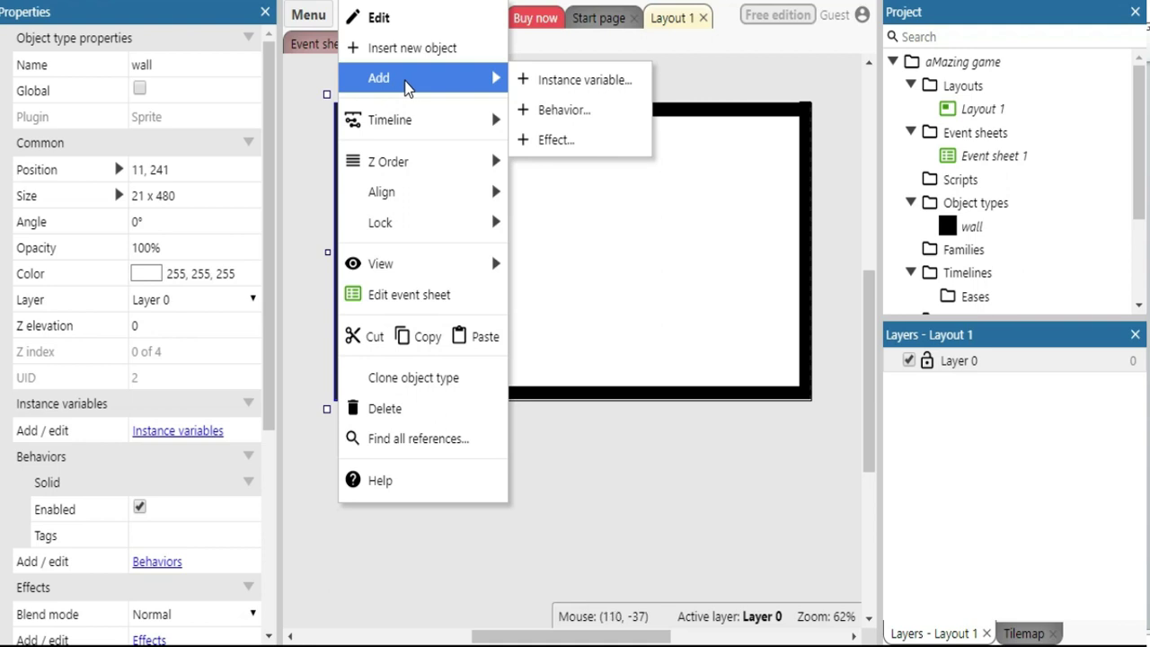
left_click(477, 346)
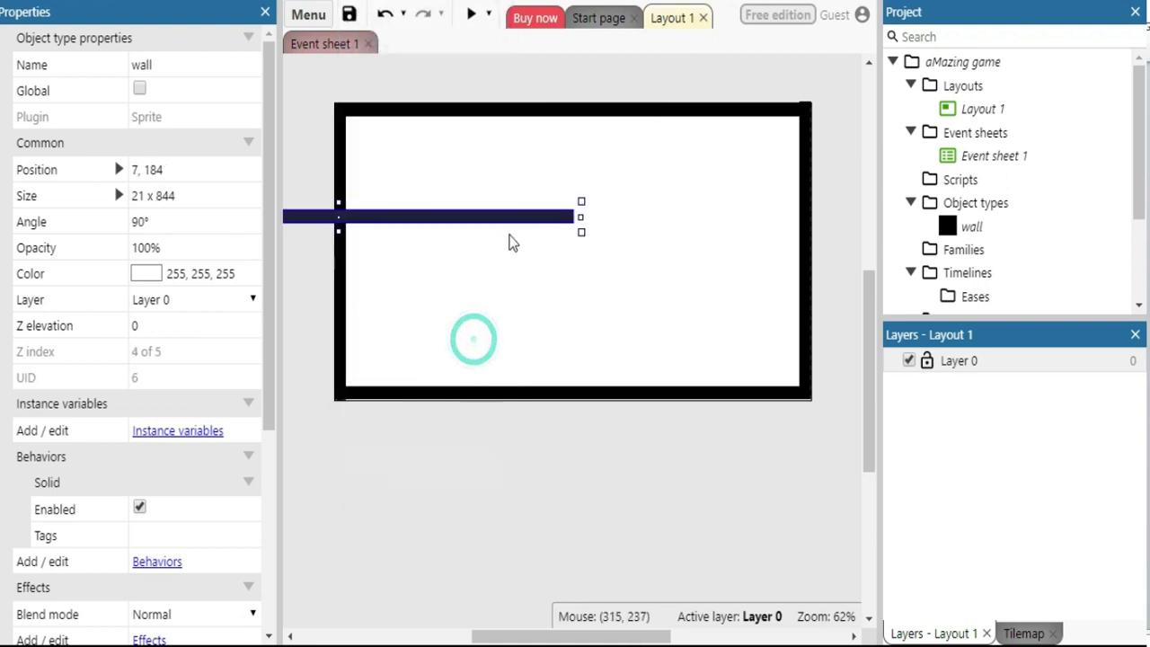
left_click_drag(426, 229, 658, 191)
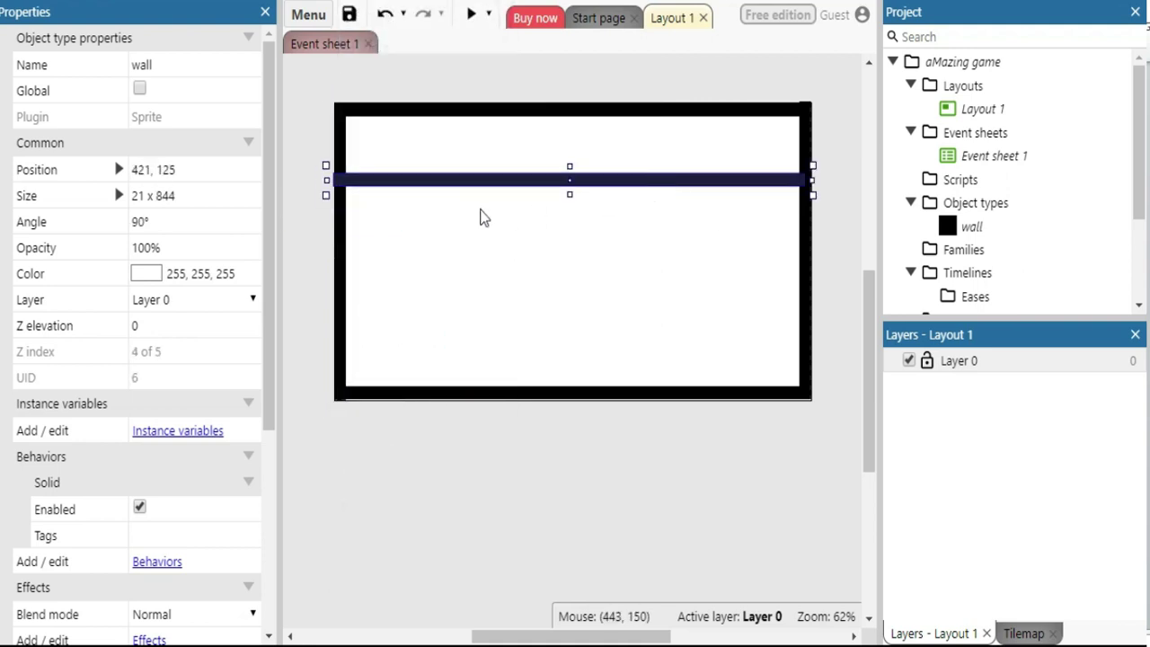
left_click_drag(326, 180, 715, 181)
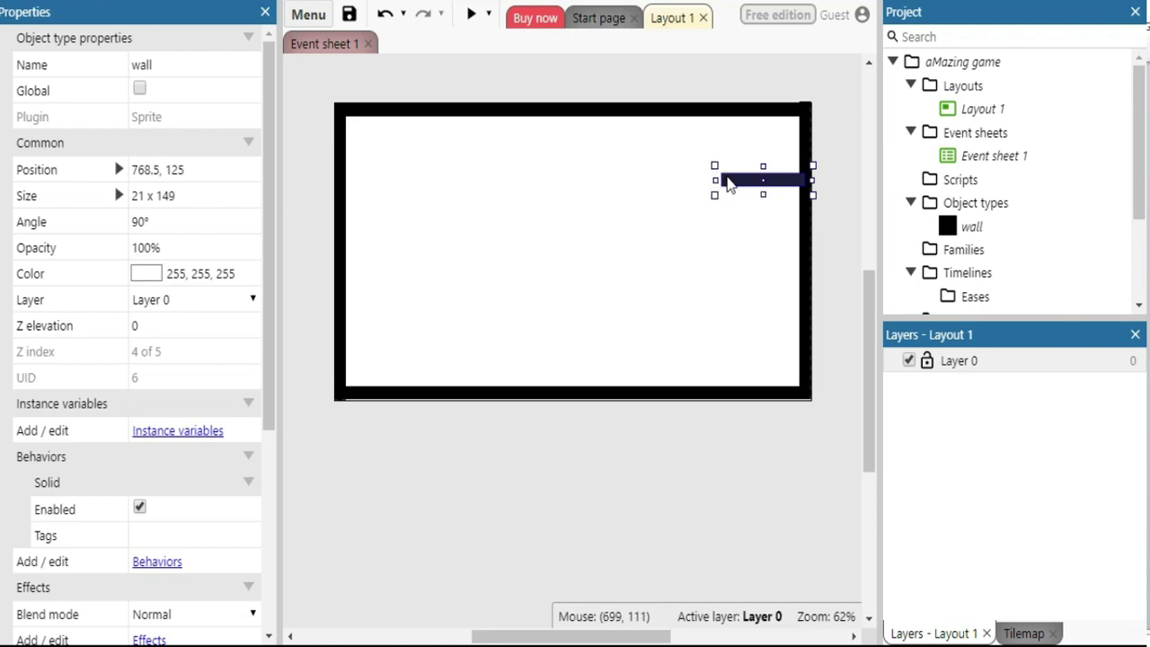
mouse_move(740, 177)
left_mouse_down()
mouse_move(731, 169)
mouse_move(748, 172)
mouse_move(770, 127)
mouse_move(778, 153)
mouse_move(712, 172)
mouse_move(733, 188)
left_mouse_up()
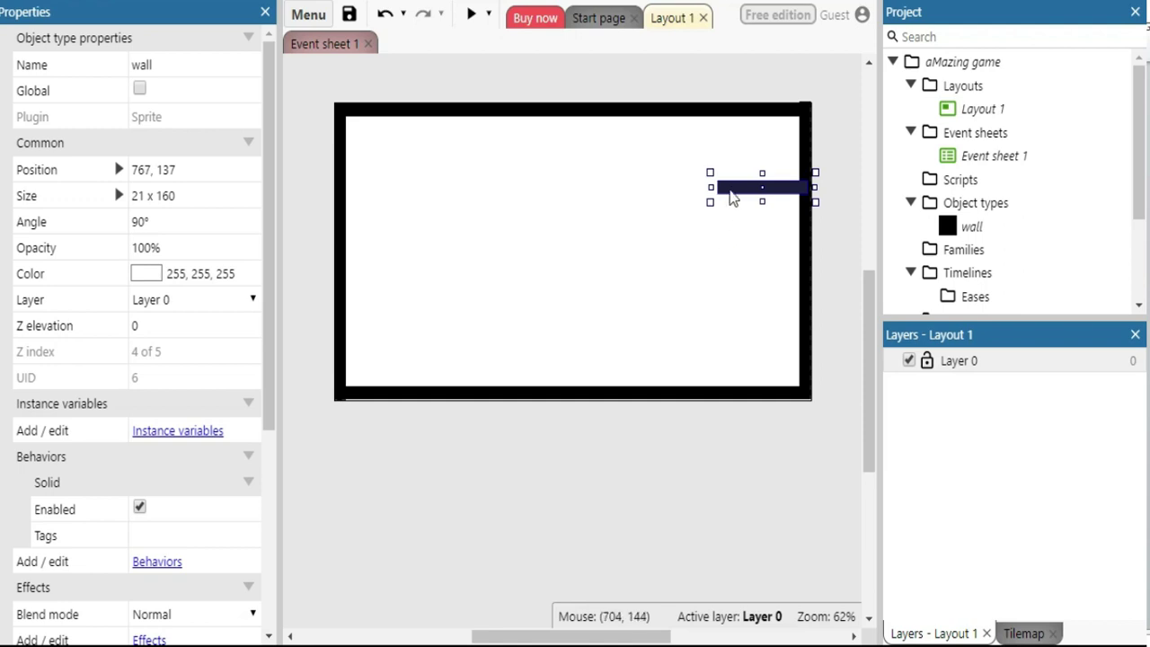
right_click(733, 197)
left_click(815, 335)
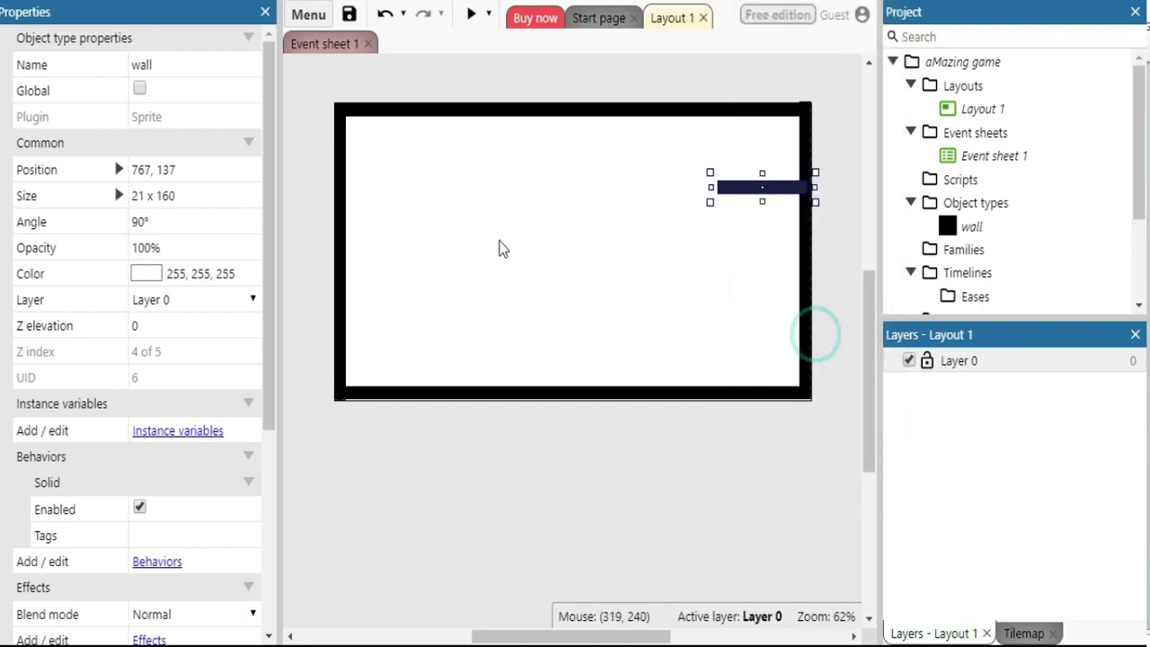
Paste two short walls and attach them to the left border, one lower down and one near the top
right_click(502, 249)
left_click(516, 413)
left_click_drag(485, 244, 367, 311)
right_click(483, 247)
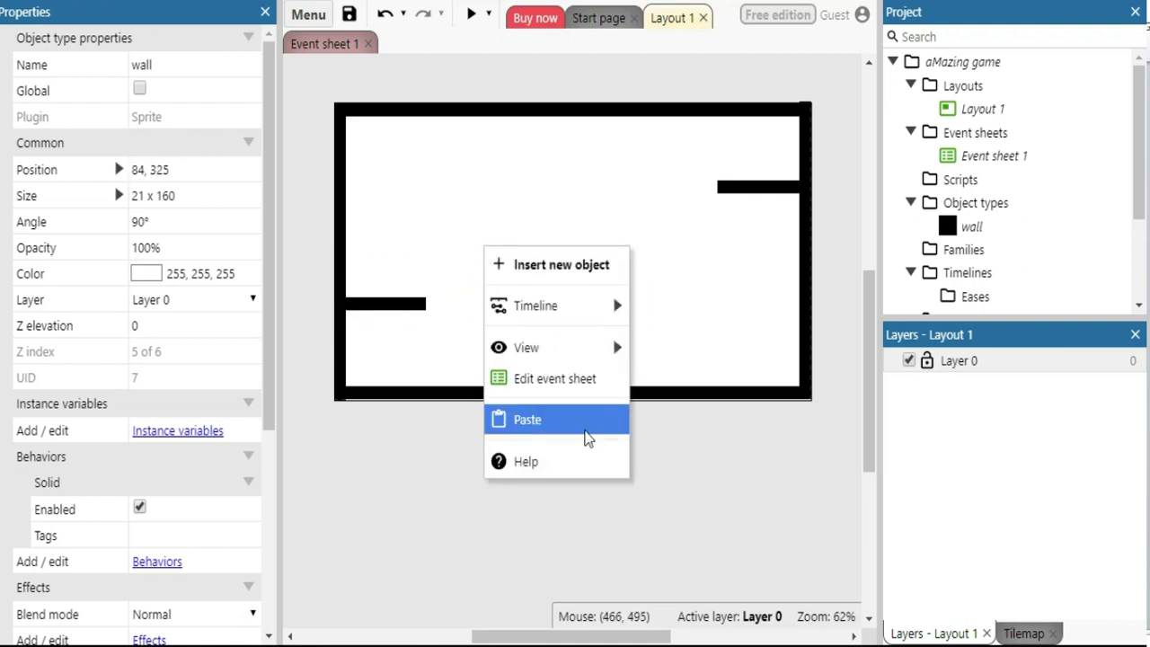
left_click(575, 420)
left_click_drag(466, 253, 365, 192)
Paste three more short horizontal walls: in the maze centre, right of centre, and near the bottom
right_click(531, 199)
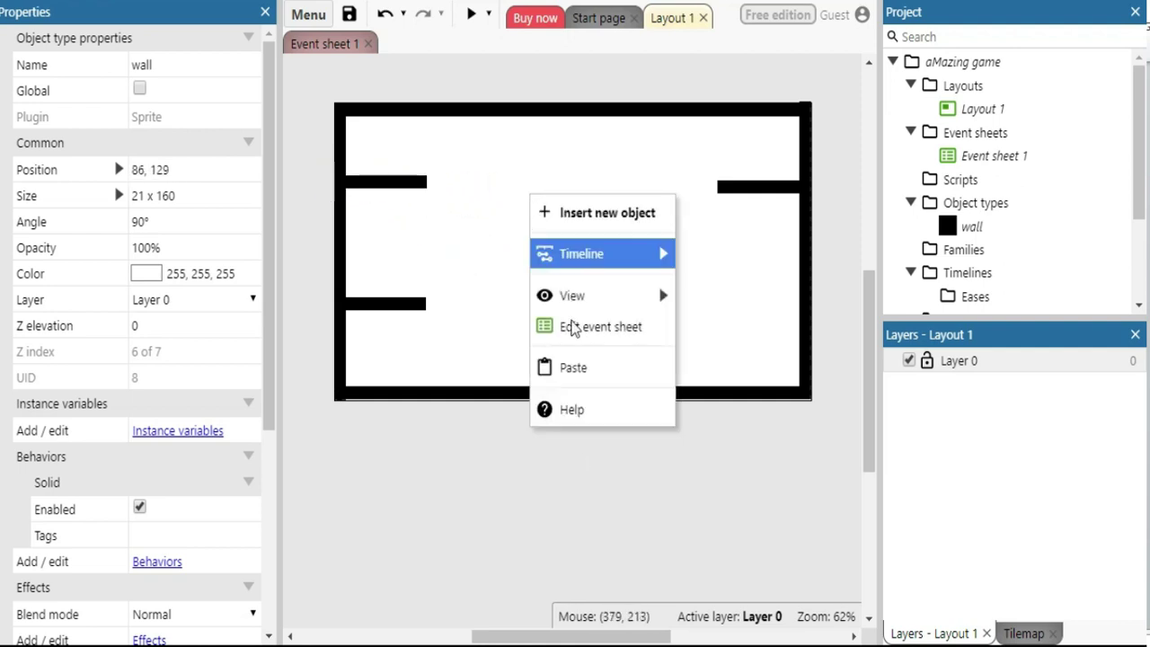
left_click(575, 368)
left_click_drag(512, 189, 548, 249)
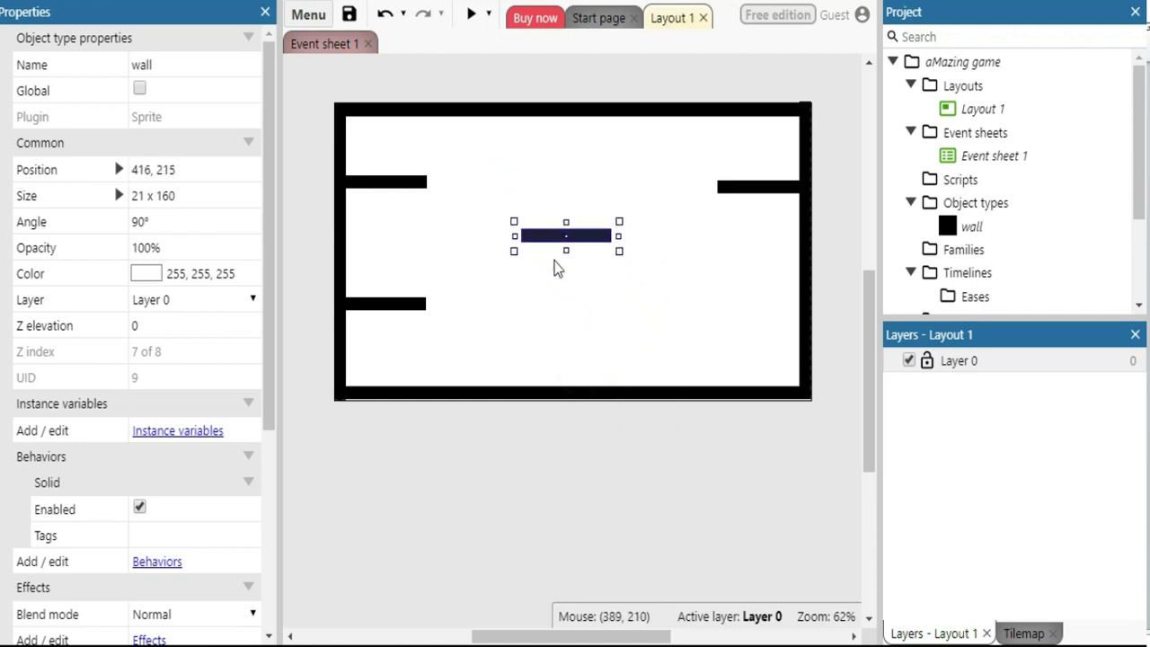
right_click(568, 310)
left_click(606, 467)
left_click_drag(542, 308, 647, 308)
right_click(533, 312)
left_click(576, 470)
left_click_drag(508, 294, 500, 342)
Paste a wall, set its Angle to 0°, and stand it upright on the bottom border
right_click(517, 480)
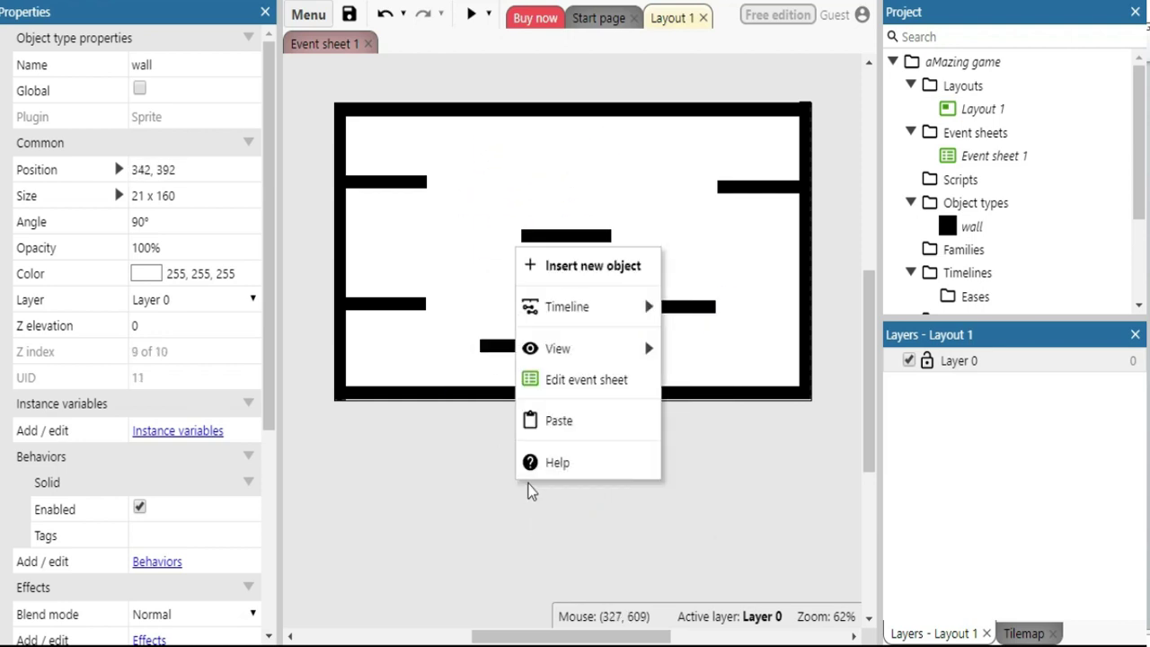
left_click(558, 421)
left_click(157, 220)
key("Return")
left_click_drag(517, 456, 531, 408)
left_click(530, 435)
Copy the 21 x 80 vertical wall onto the centre, right and lower-left ledges to form T-shapes
right_click(529, 384)
left_click(607, 339)
right_click(477, 230)
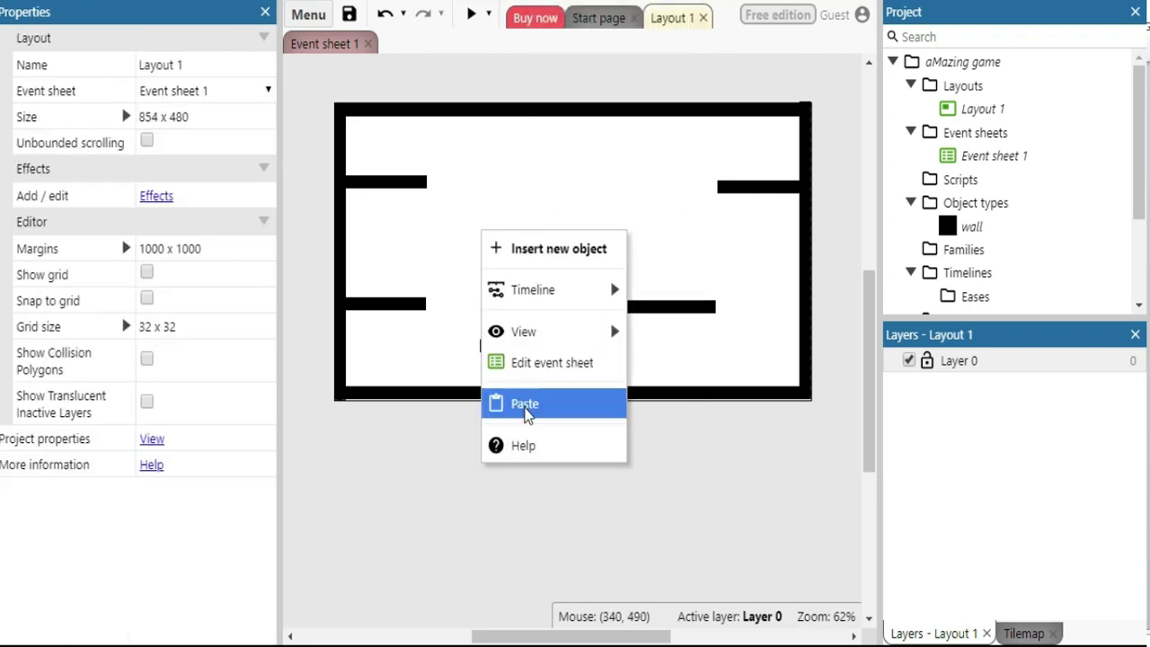
left_click(524, 409)
left_click(568, 232)
key("ctrl+v")
left_click(656, 250)
right_click(585, 261)
left_click(625, 441)
left_click(416, 274)
Hang two vertical walls from the top border and add another near the right border
right_click(523, 235)
left_click(524, 452)
left_click(496, 131)
right_click(520, 229)
left_click(539, 400)
left_click(643, 131)
right_click(530, 258)
left_click(540, 426)
left_click(757, 284)
right_click(552, 237)
left_click(585, 406)
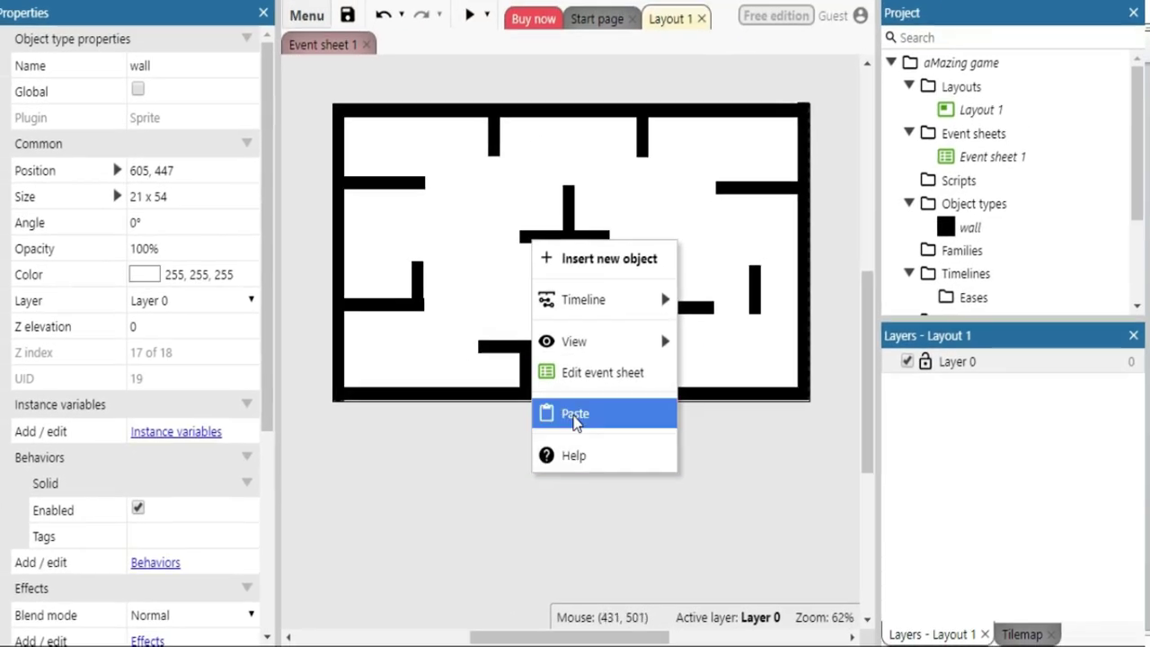
Paste a vertical wall left of the maze centre and shorten it to 21 x 55
left_click(575, 413)
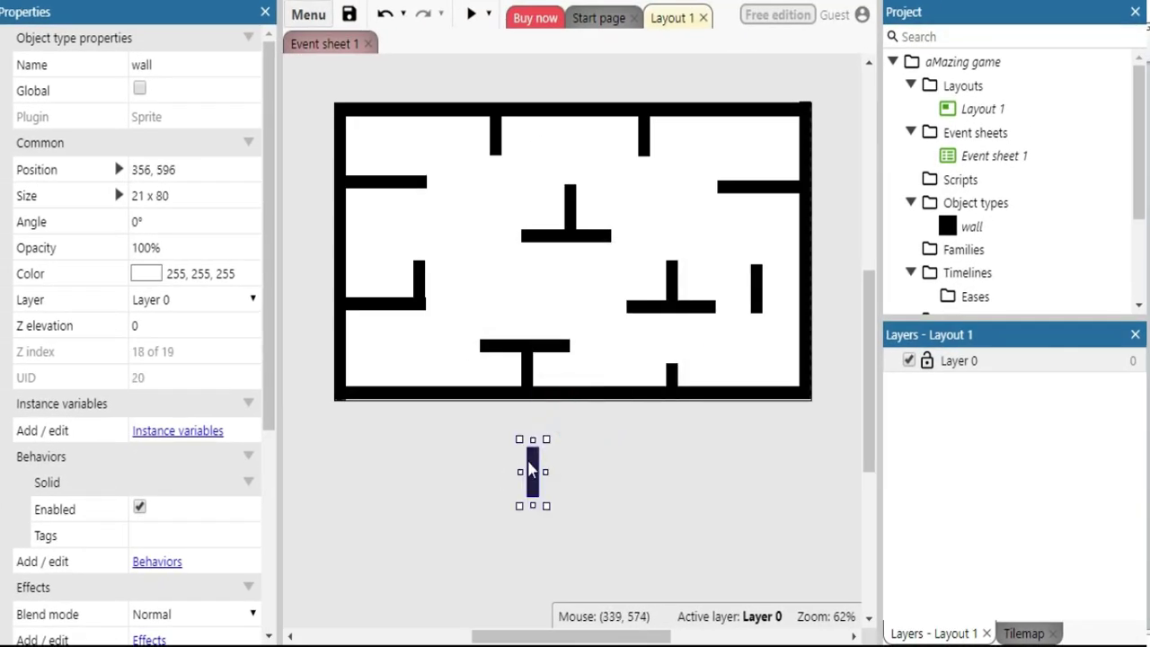
left_click_drag(531, 468, 474, 253)
left_click_drag(479, 293, 480, 271)
left_click(516, 458)
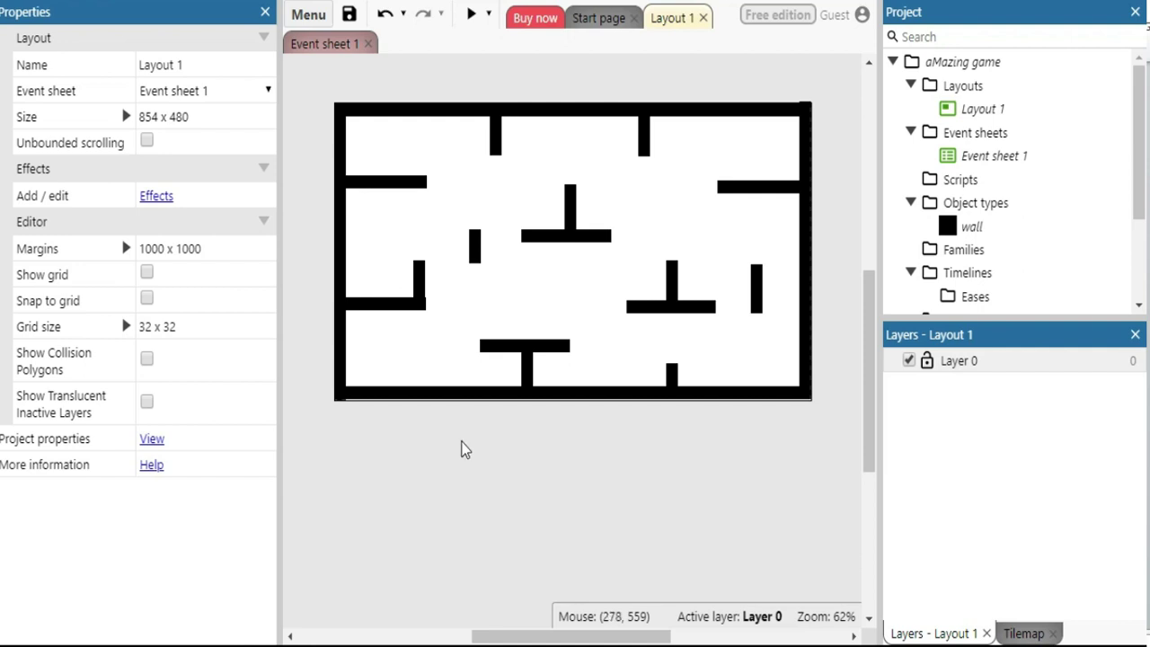
Copy that small wall and place the copy in the upper interior, sized 21 x 34 at 602, 174.5
left_click(476, 248)
right_click(475, 249)
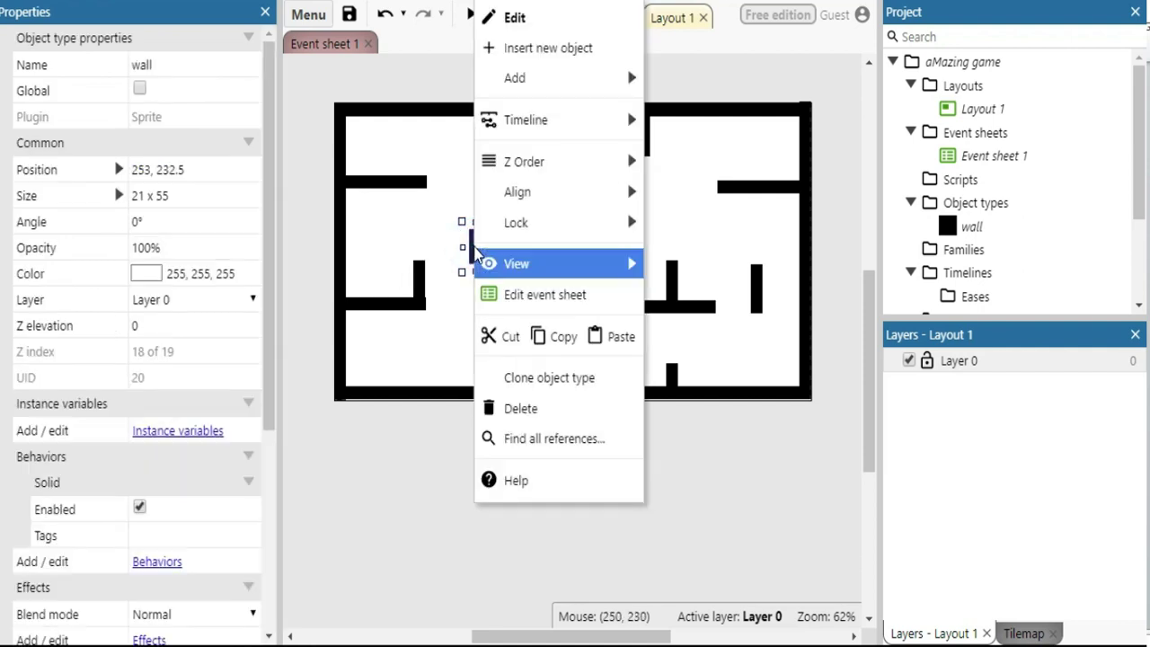
left_click(565, 339)
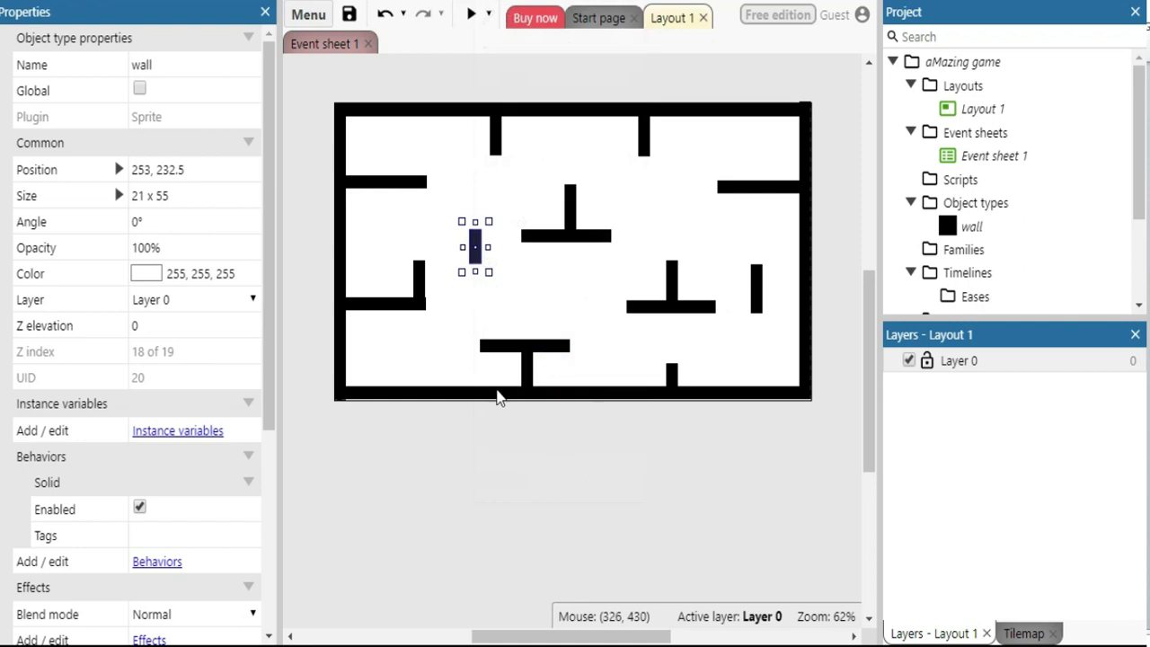
right_click(492, 441)
left_click(547, 372)
left_click_drag(492, 432, 669, 197)
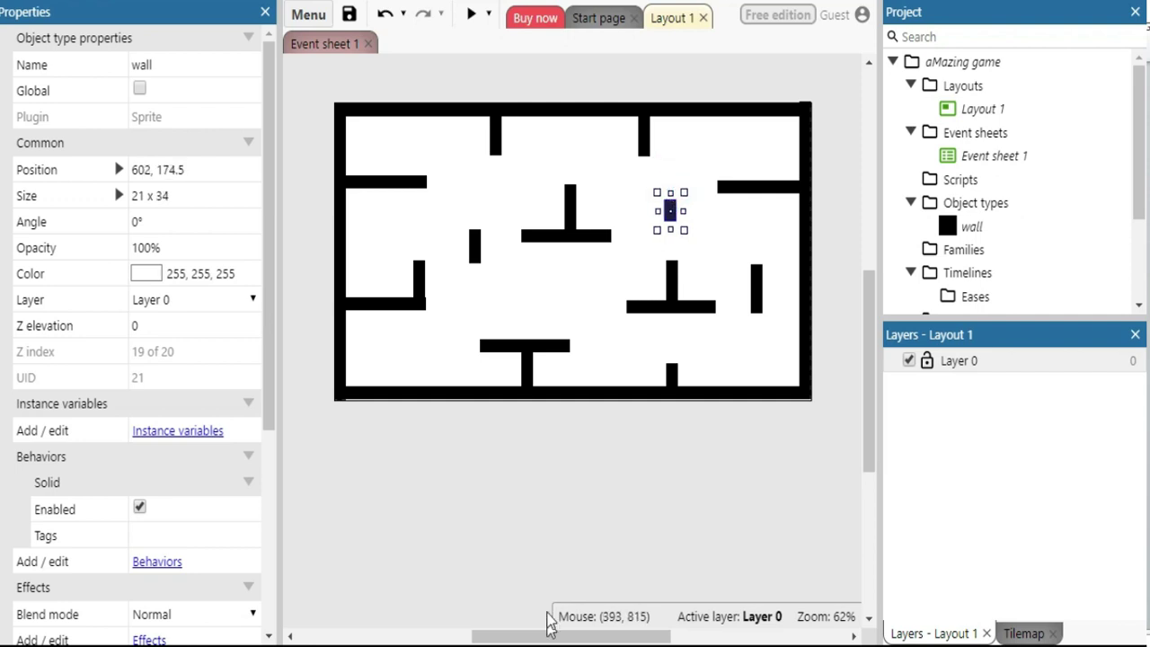
left_click(570, 526)
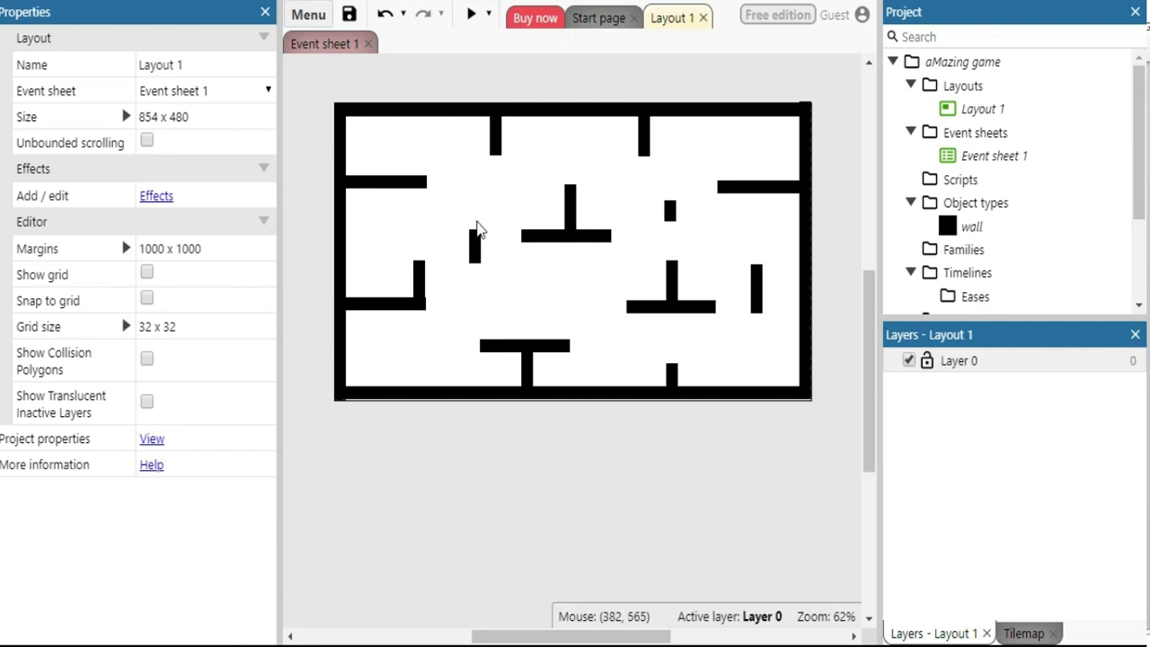